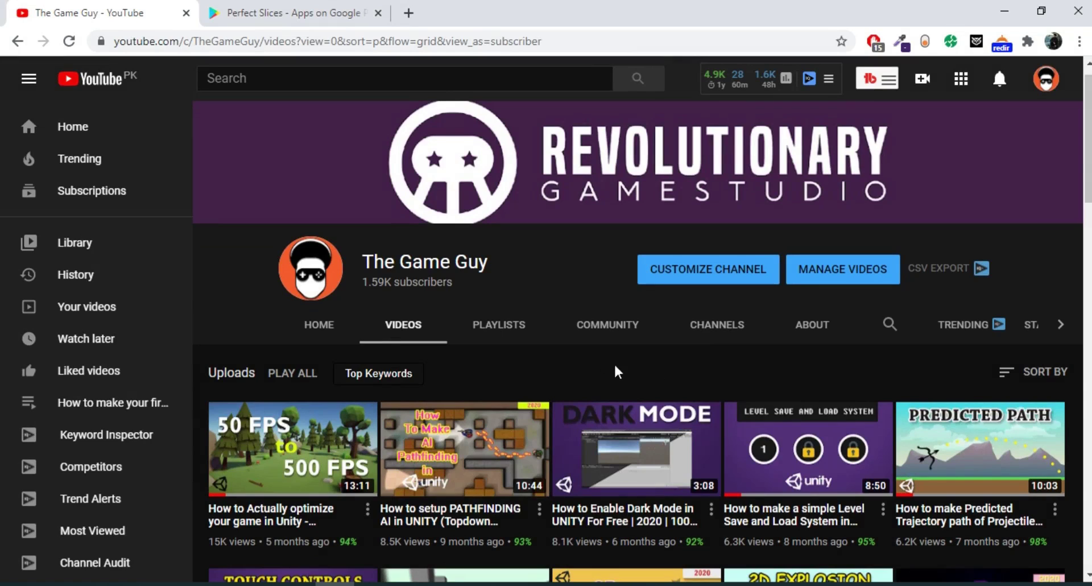
Look through the channel's uploaded Unity tutorial videos.
scroll(827, 296, down, 3)
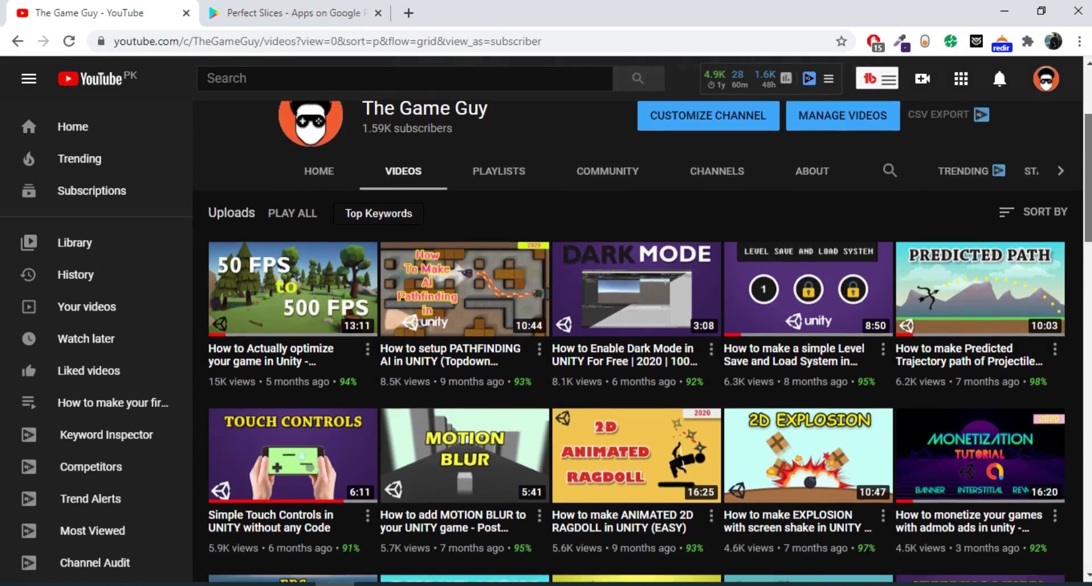
scroll(637, 358, down, 5)
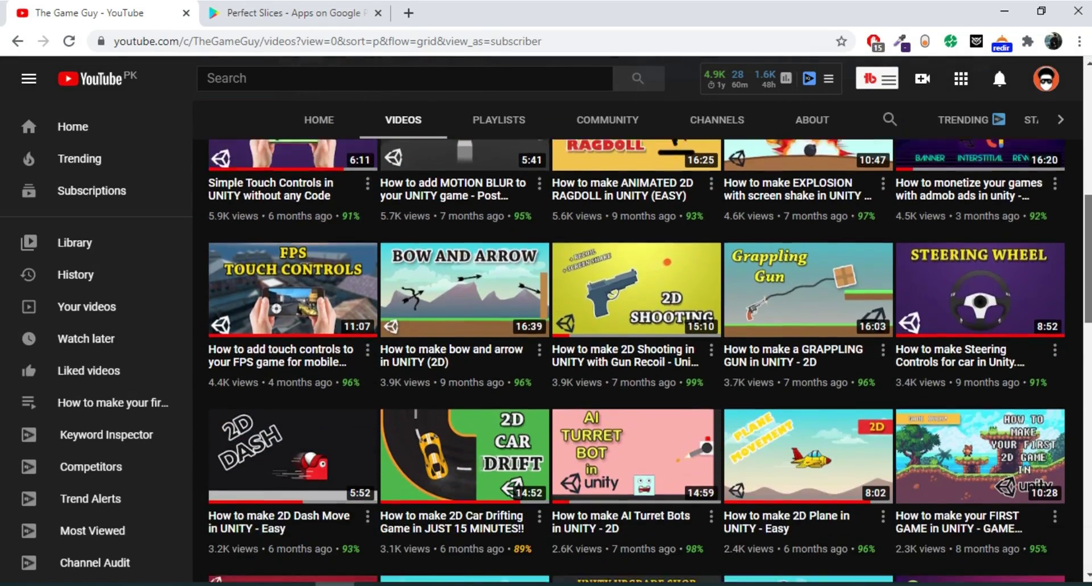
scroll(650, 360, down, 10)
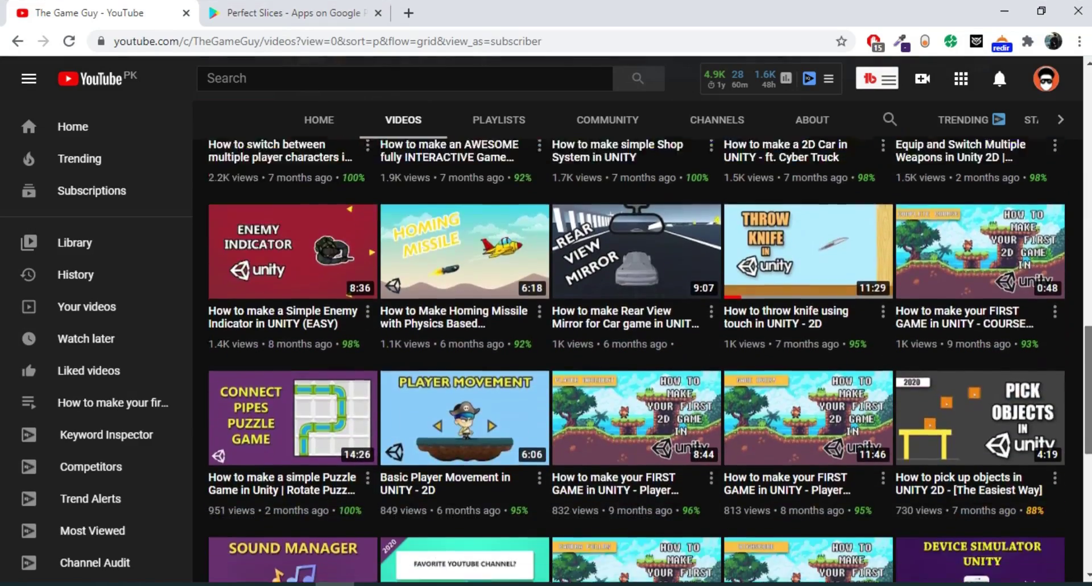
scroll(636, 358, down, 4)
scroll(637, 358, up, 8)
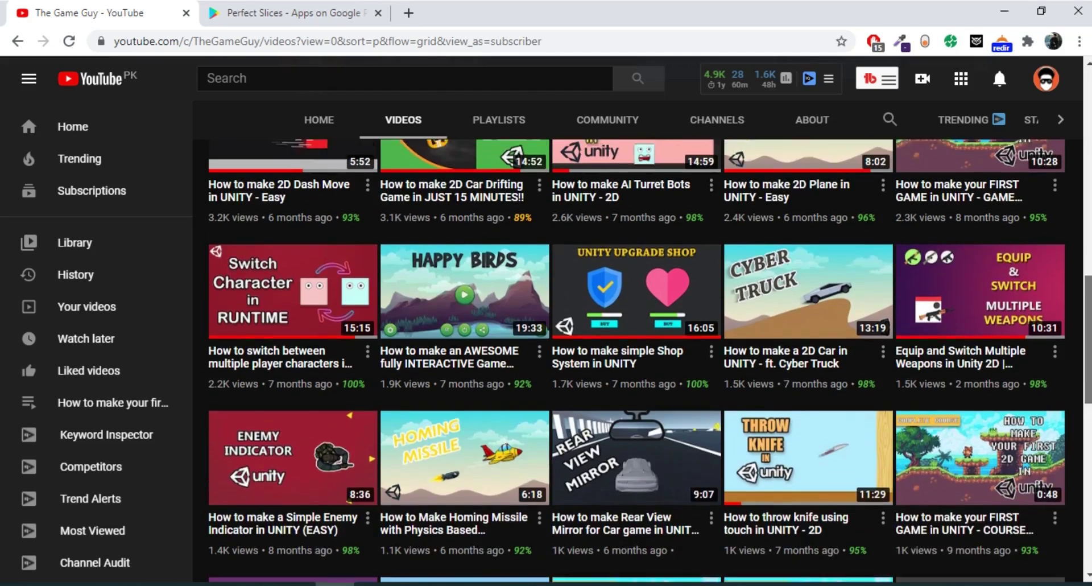
scroll(1049, 293, up, 8)
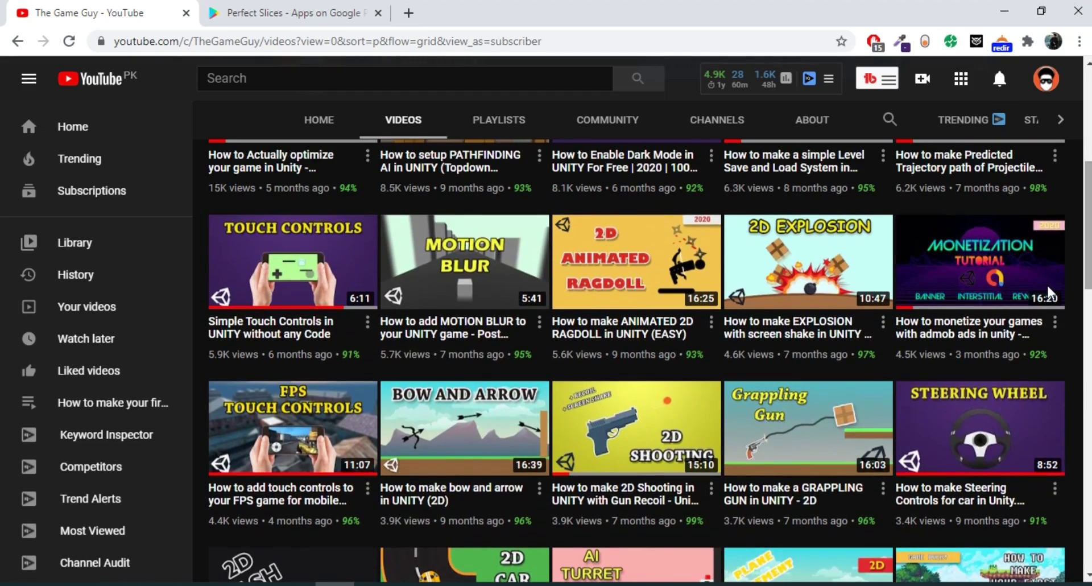
mouse_move(703, 234)
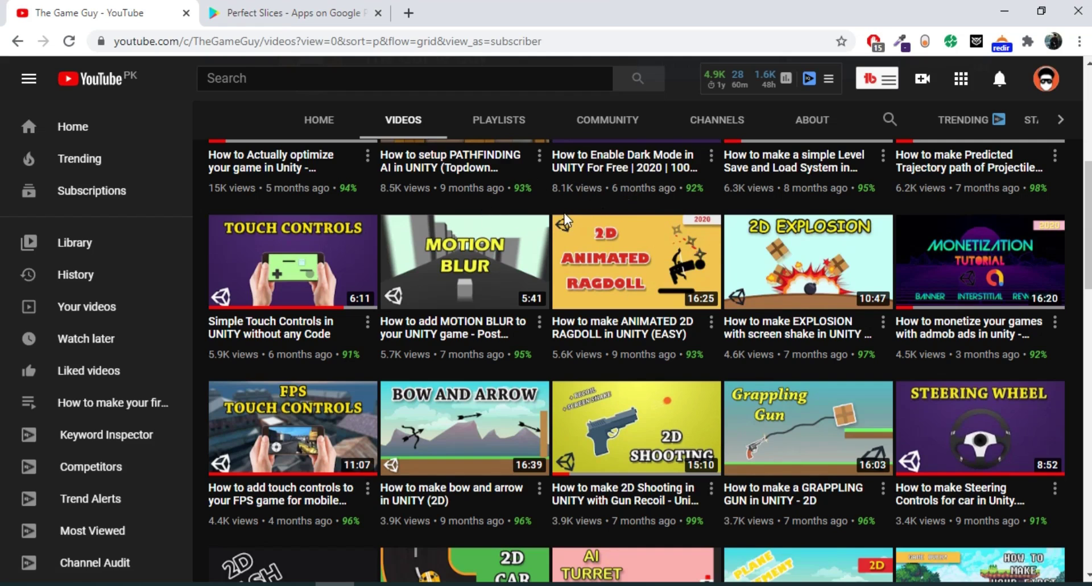
Switch to the Perfect Slices store page and examine the game's title and its enlarged first gameplay screenshot.
click(320, 7)
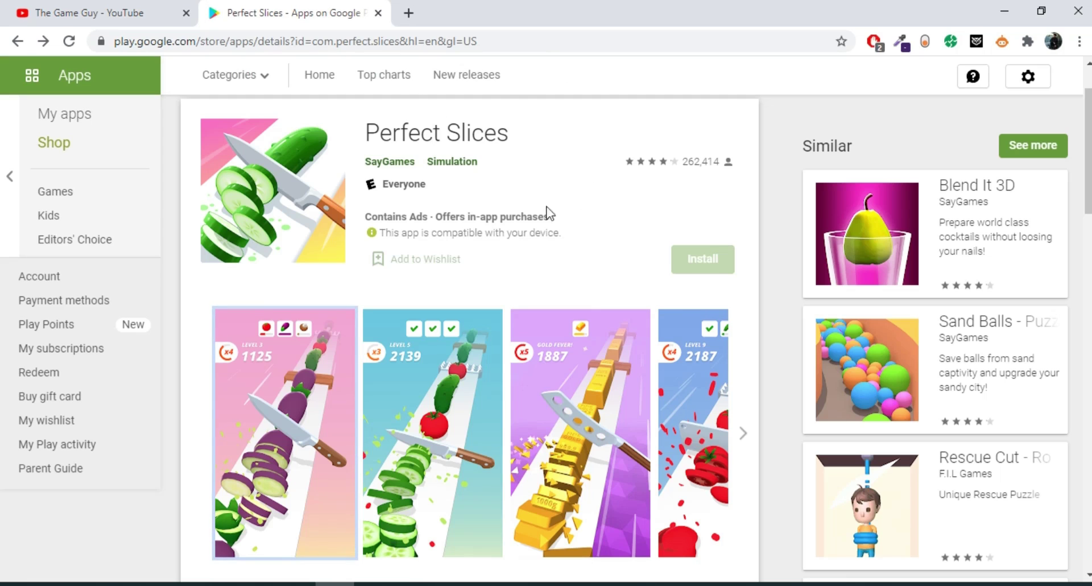
drag(369, 127, 536, 139)
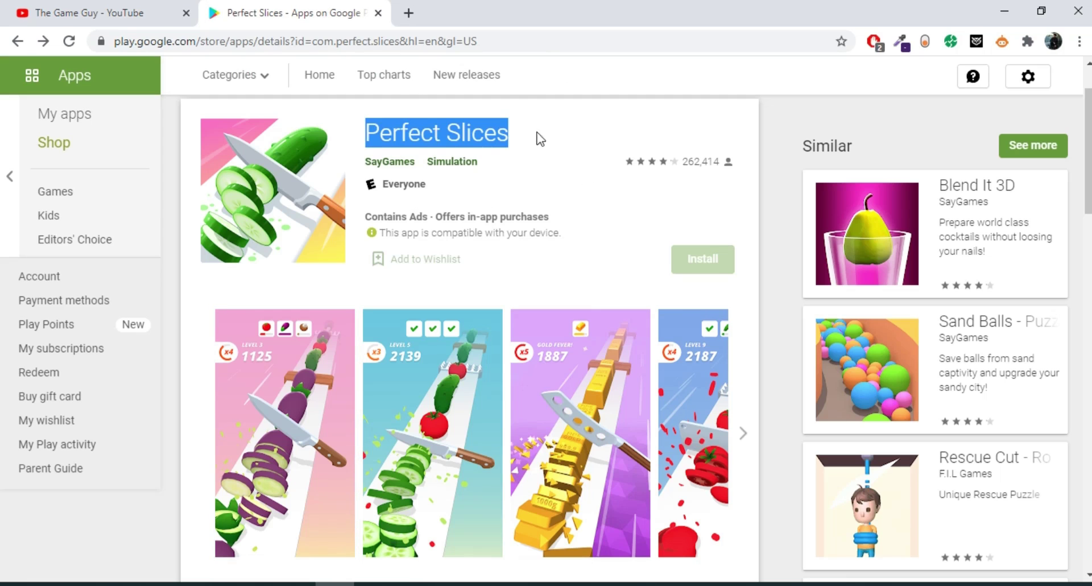
click(593, 149)
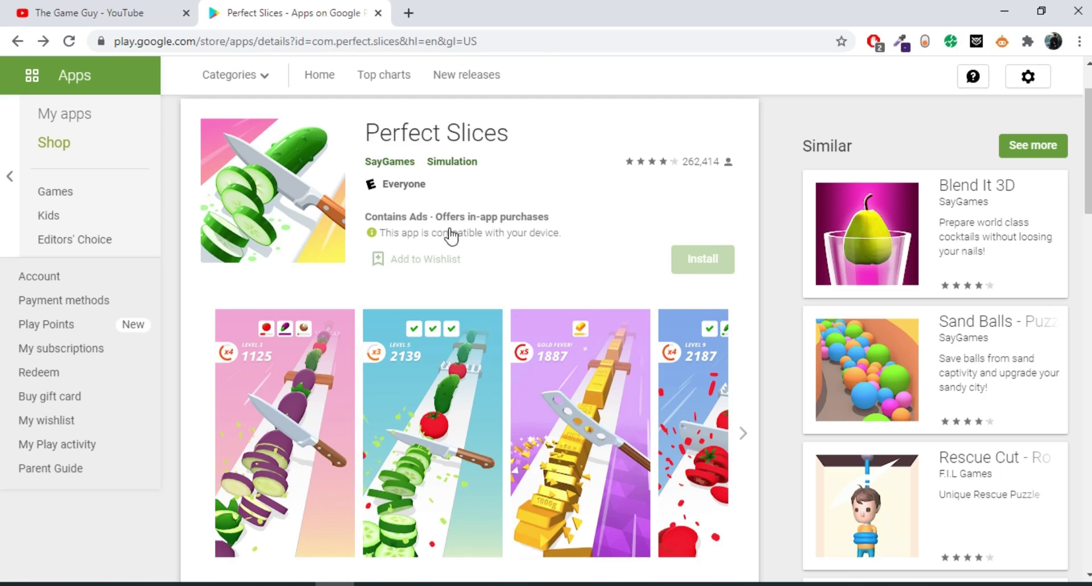
click(330, 374)
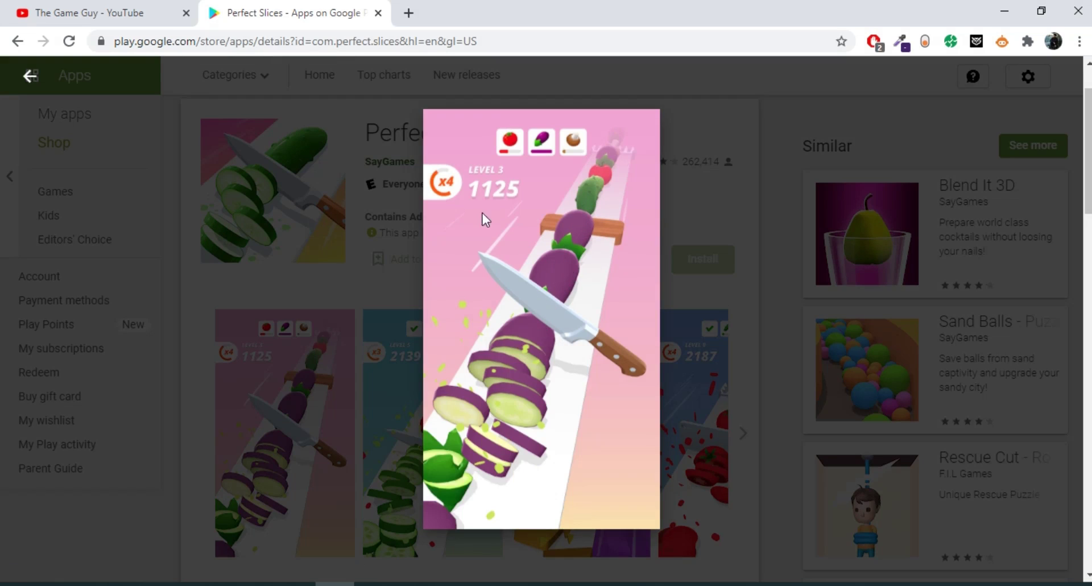
click(699, 193)
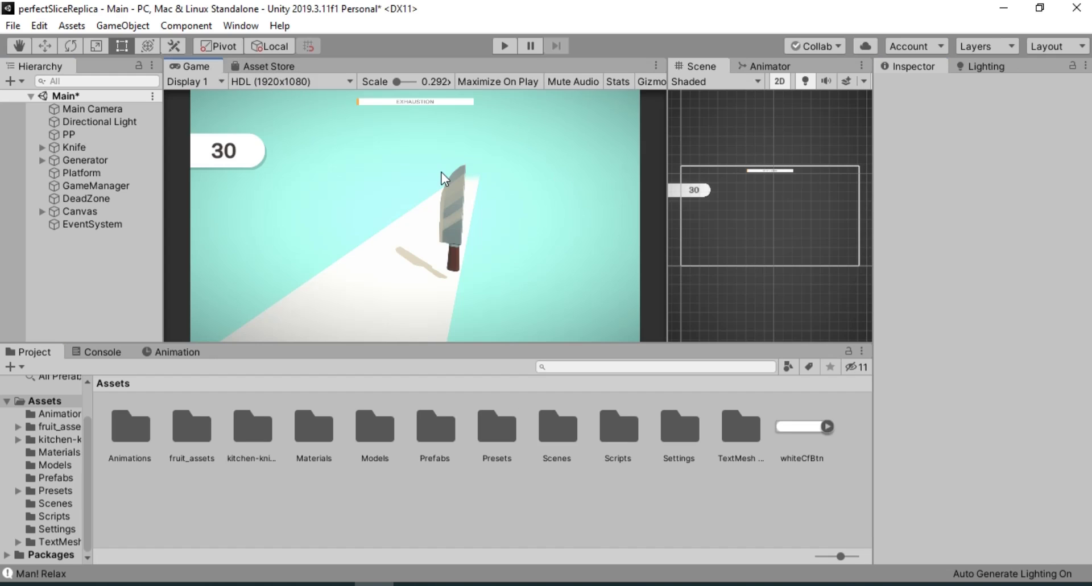
Maximize the Game view in Unity and run the perfectSliceReplica Main scene.
key(shift+space)
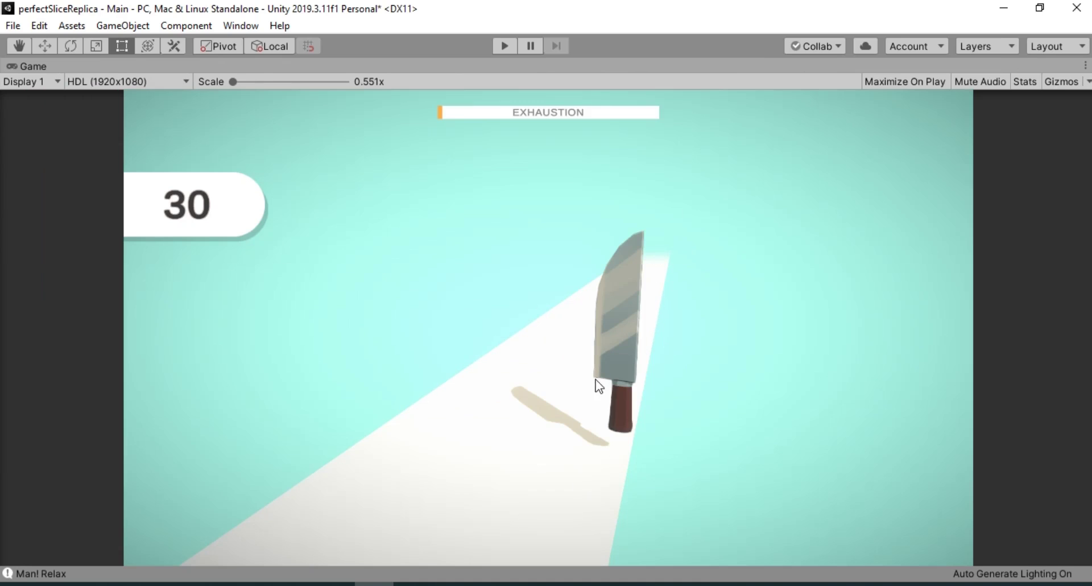
click(505, 46)
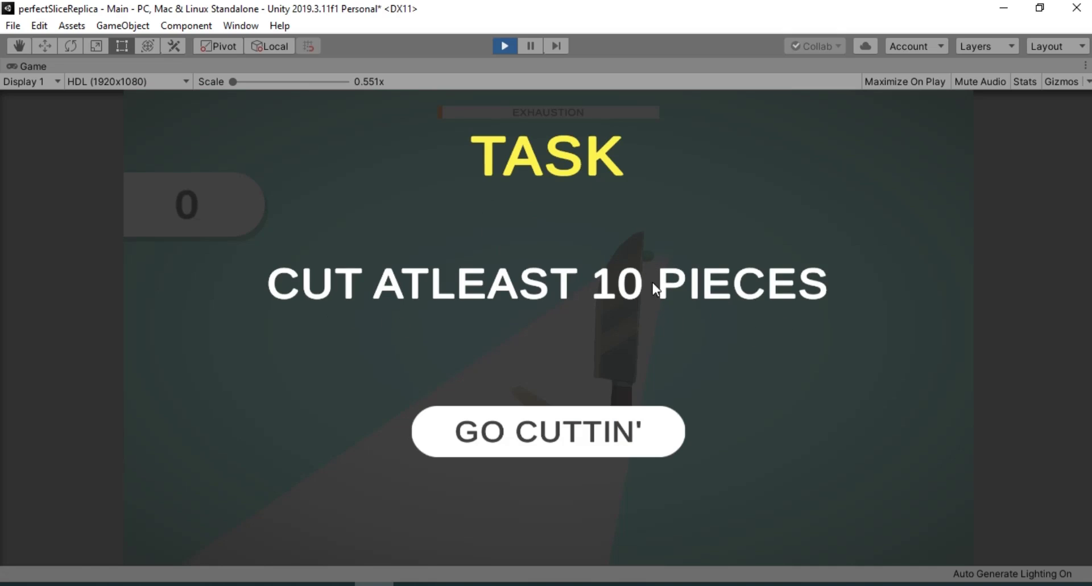
Examine the first Perfect Slices screenshot on the store page again and return to the running game in Unity.
click(334, 584)
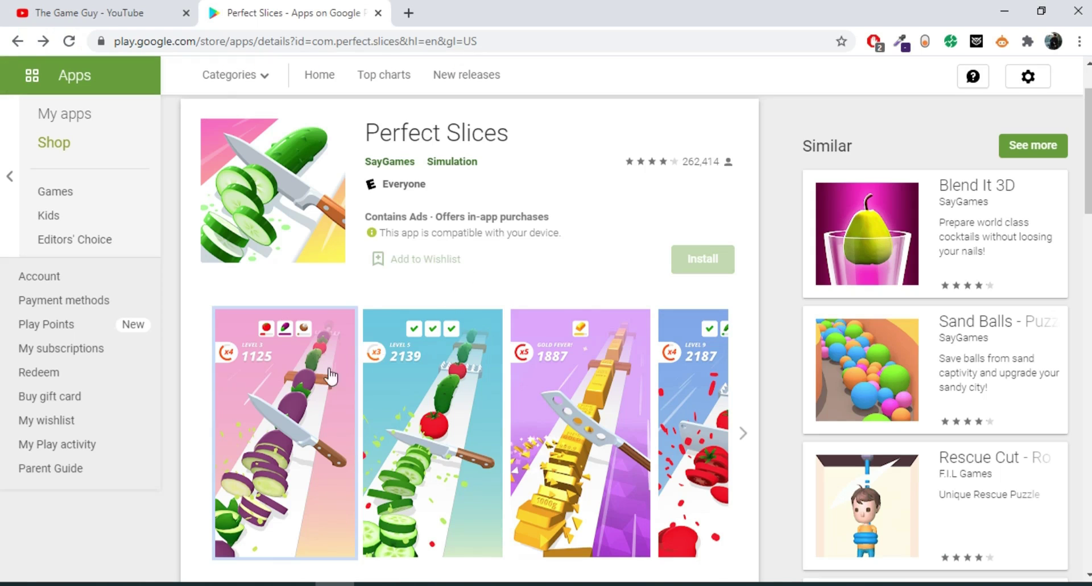
click(281, 389)
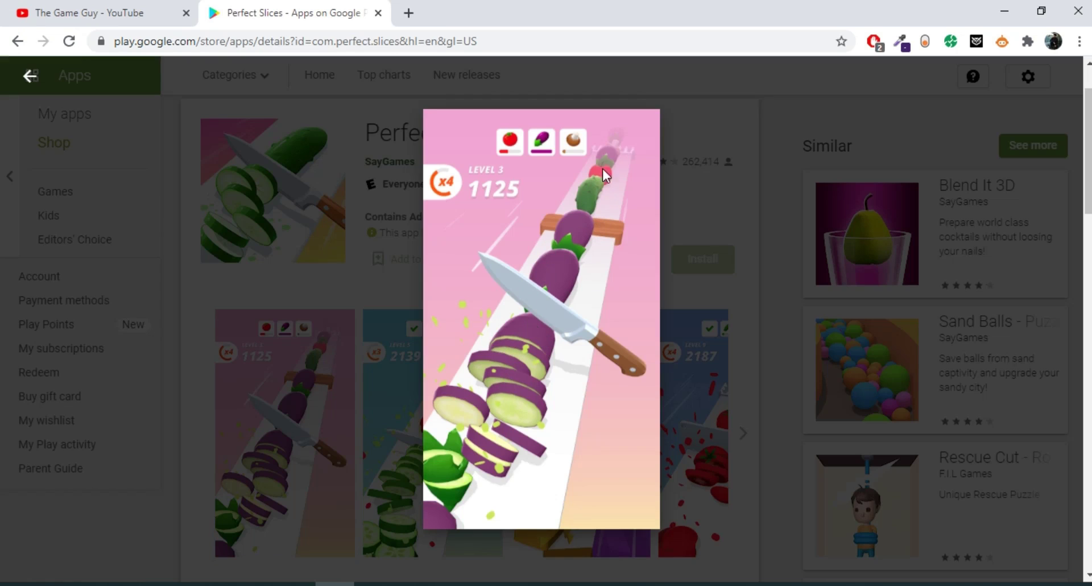
click(374, 583)
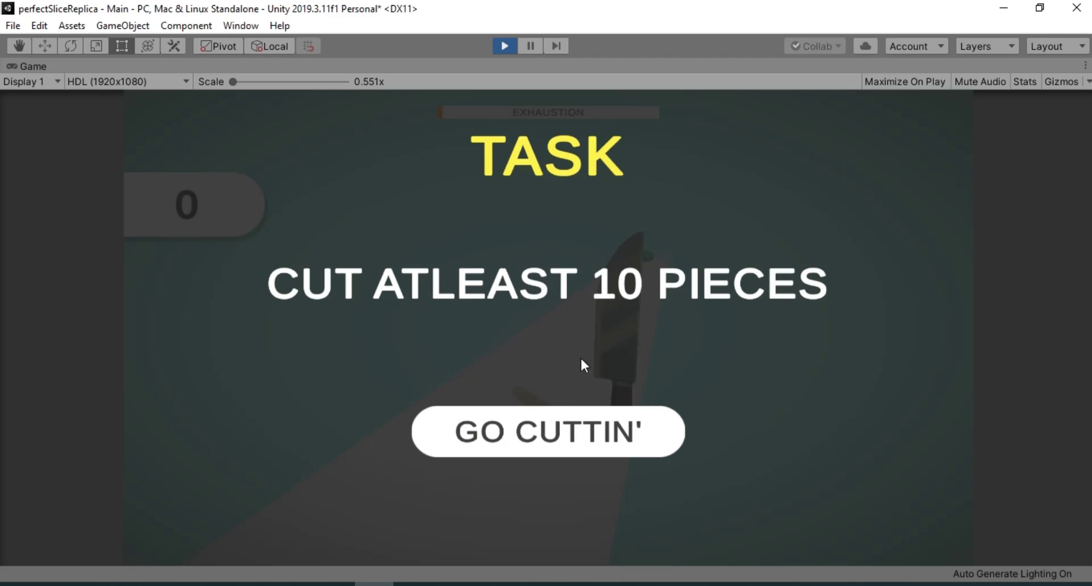
Start the cutting task and test the gameplay by slicing the oncoming fruits with the knife until the round ends.
click(546, 444)
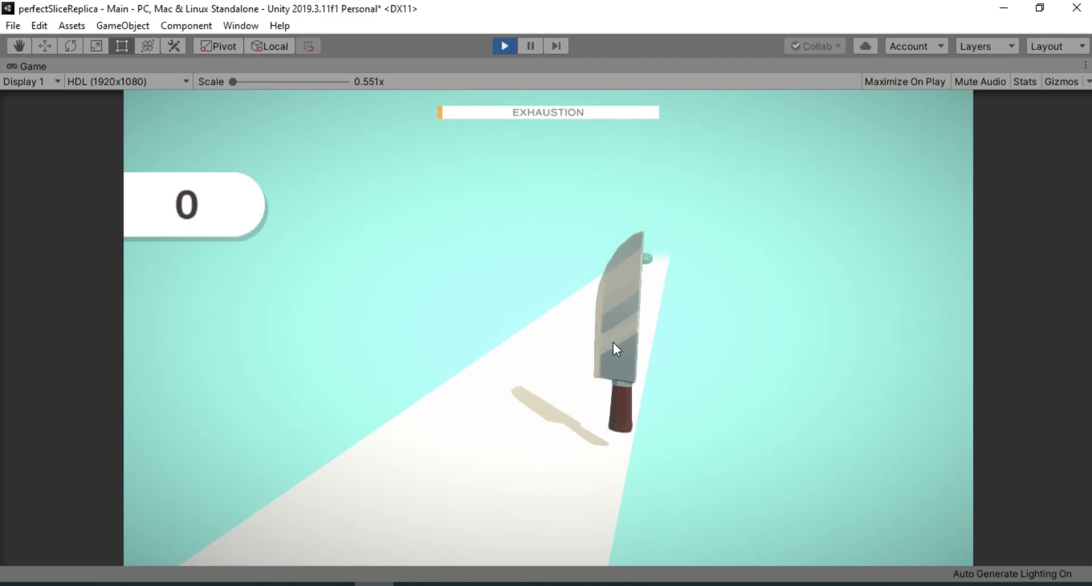
click(751, 363)
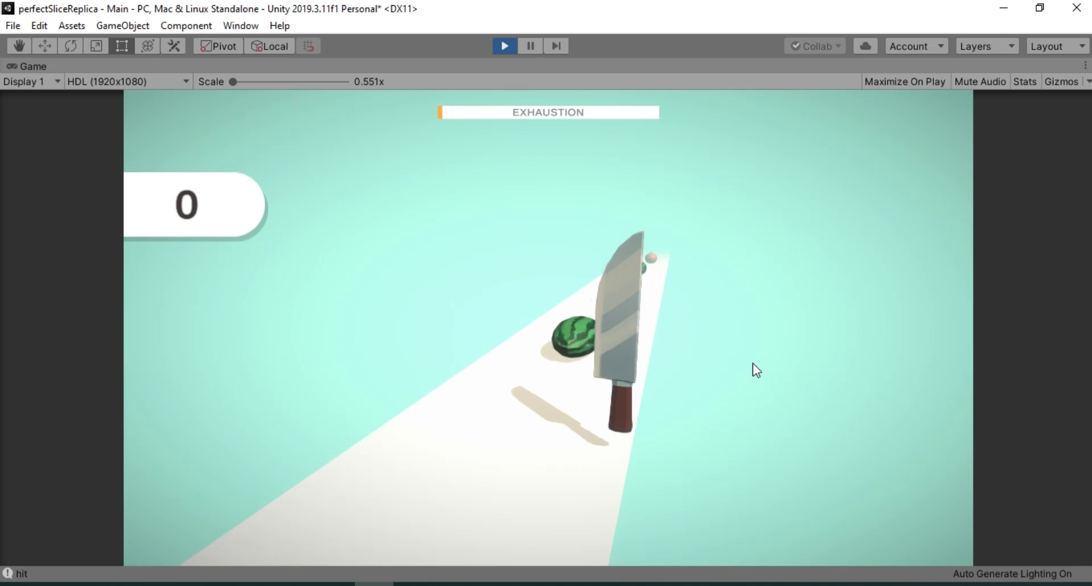
click(752, 363)
click(753, 362)
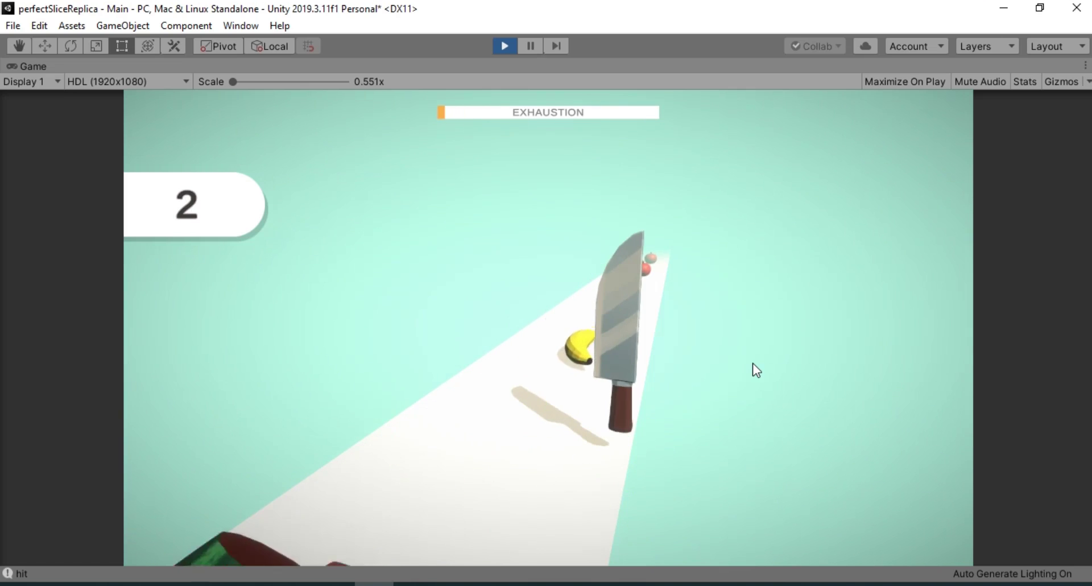
click(752, 363)
click(752, 363)
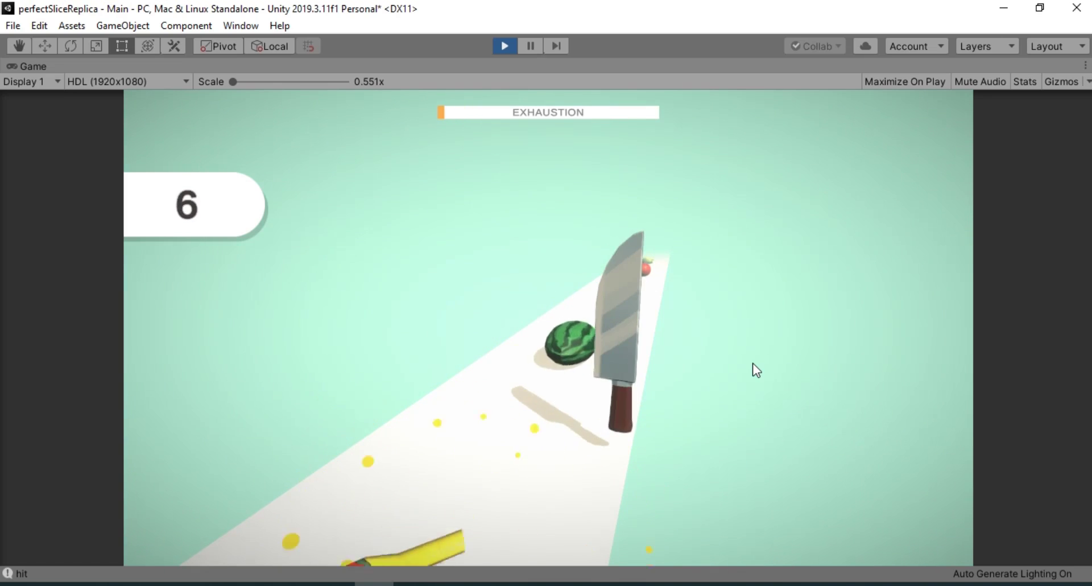
click(752, 363)
click(752, 363)
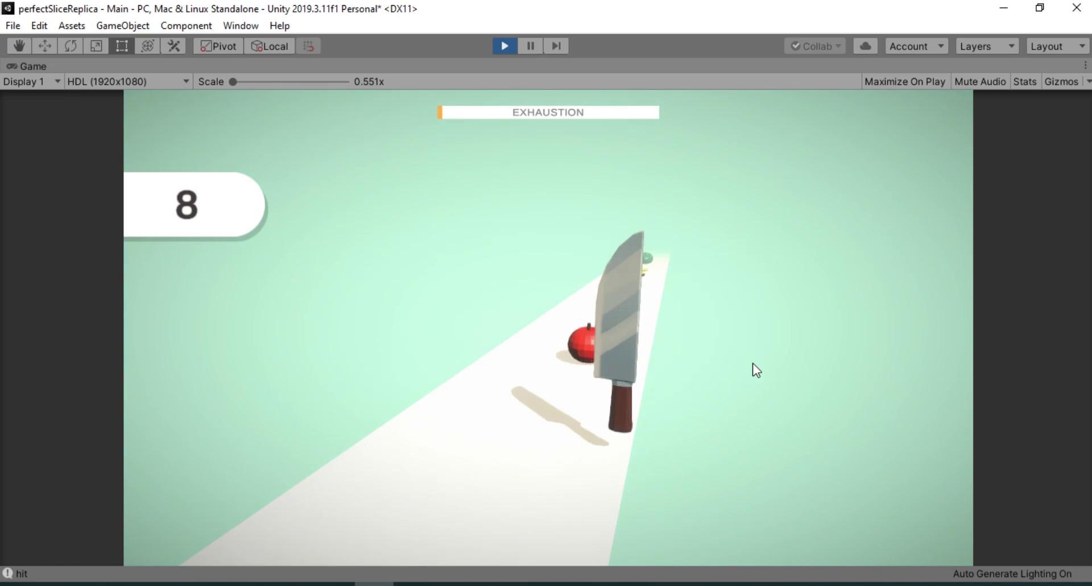
click(752, 362)
click(752, 363)
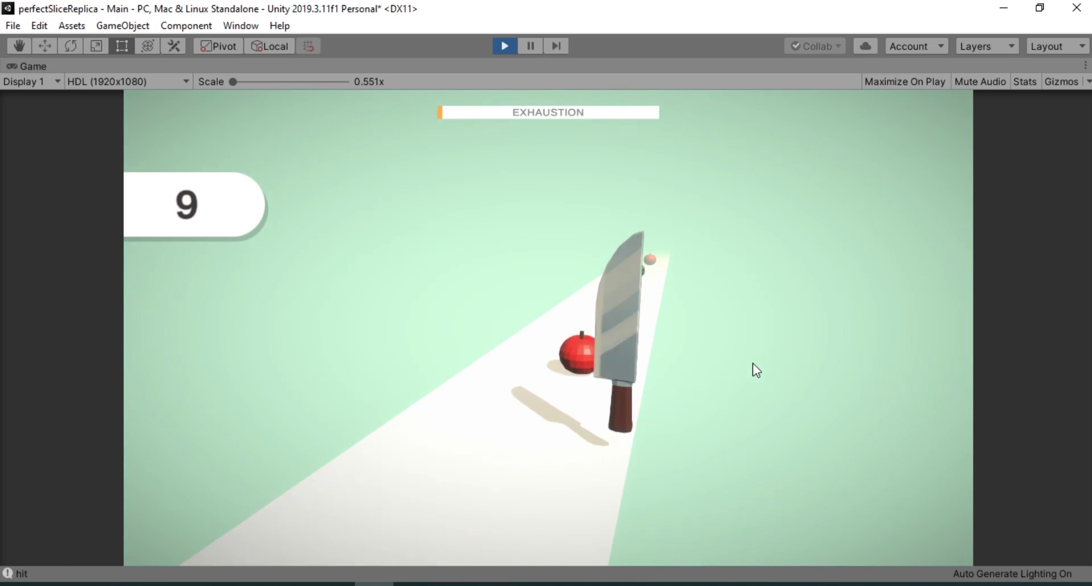
click(752, 363)
click(752, 363)
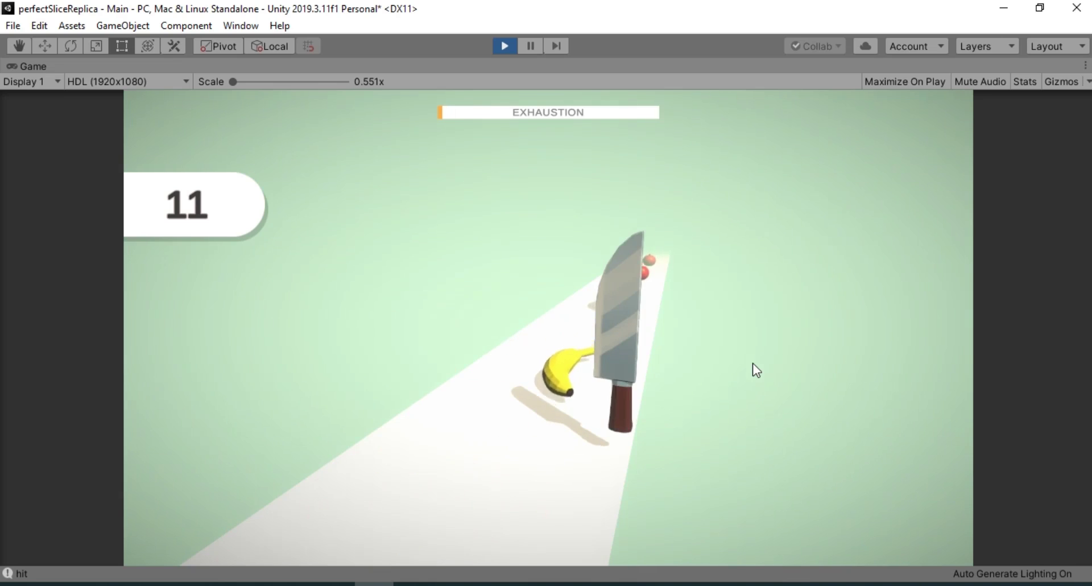
click(753, 363)
click(752, 363)
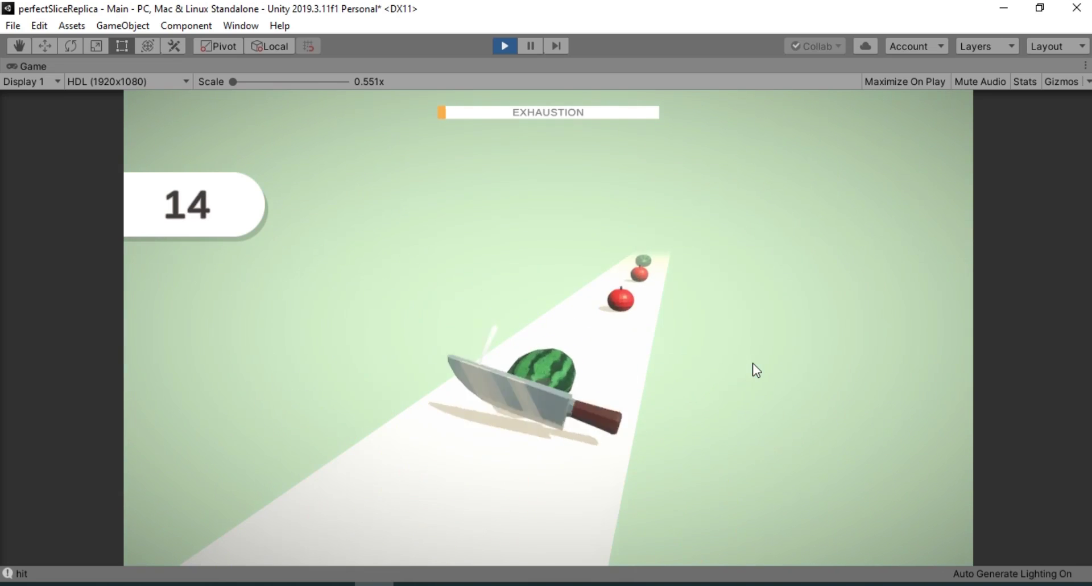
click(752, 363)
click(752, 363)
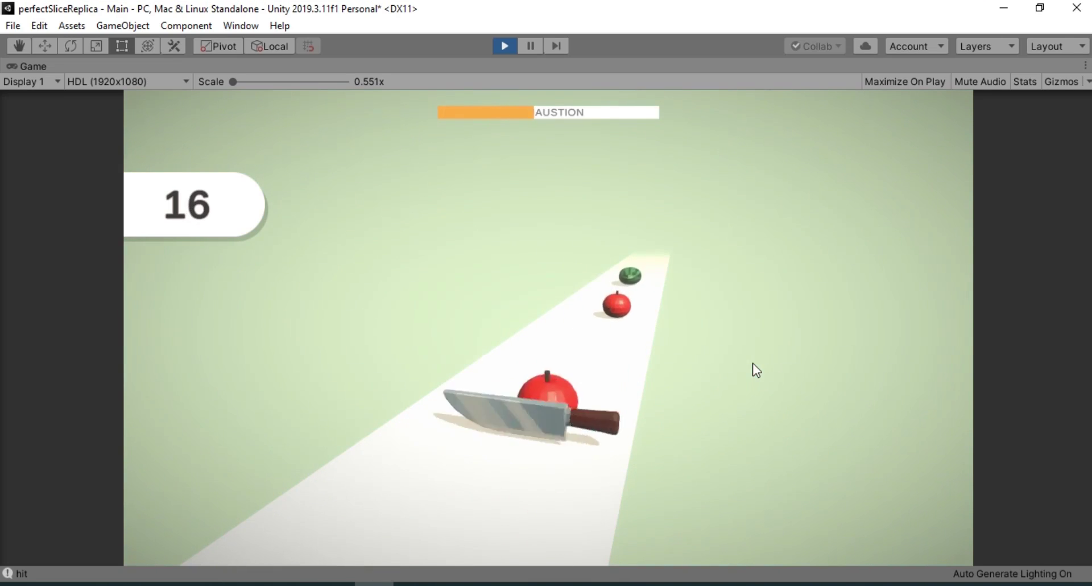
click(555, 135)
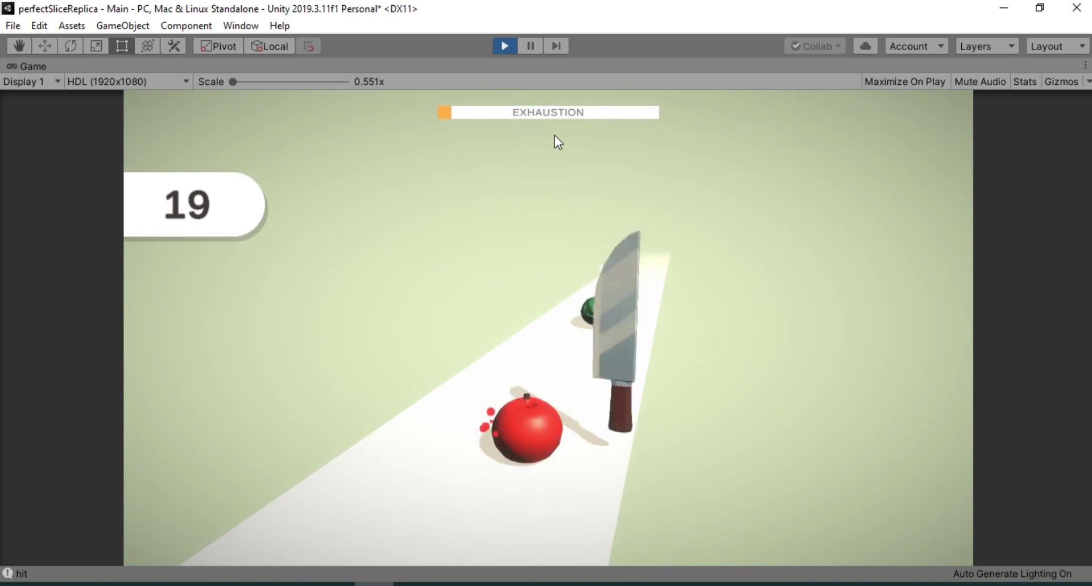
click(555, 136)
click(554, 136)
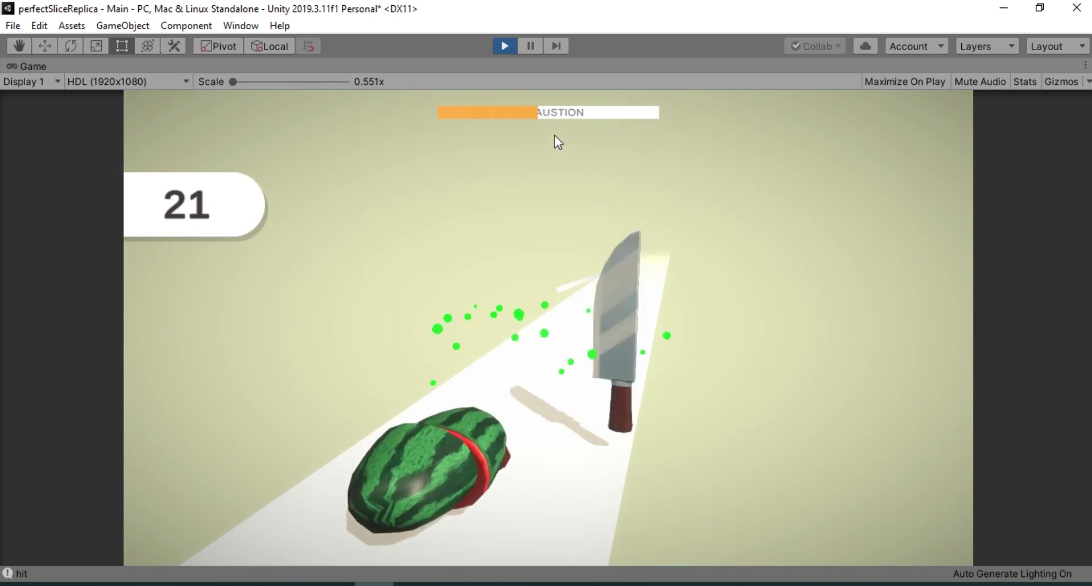
click(554, 135)
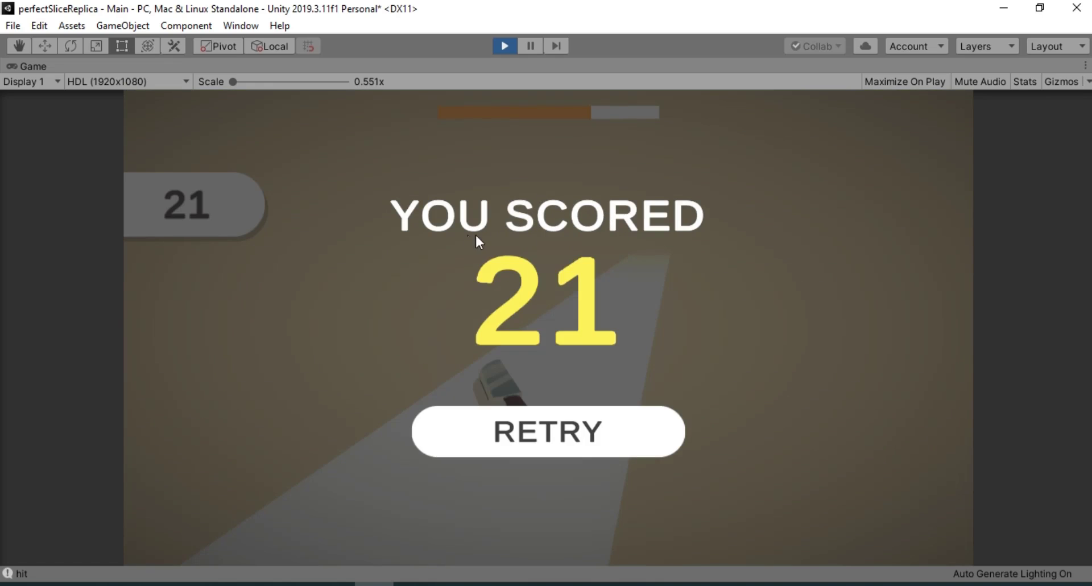
Retry the game and play a second round, testing how the knife cuts and how the exhaustion bar responds.
click(545, 417)
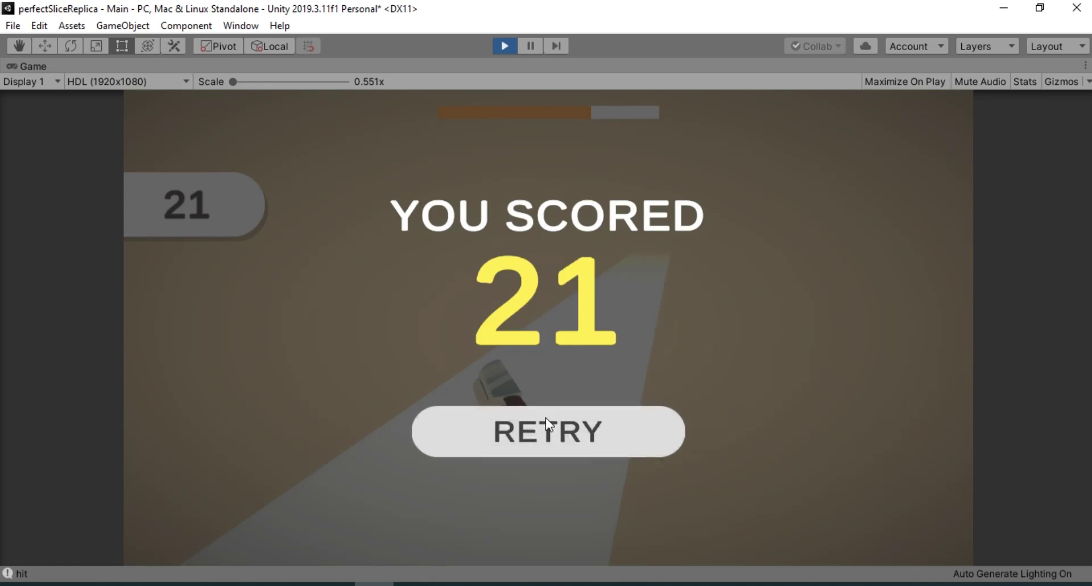
click(580, 429)
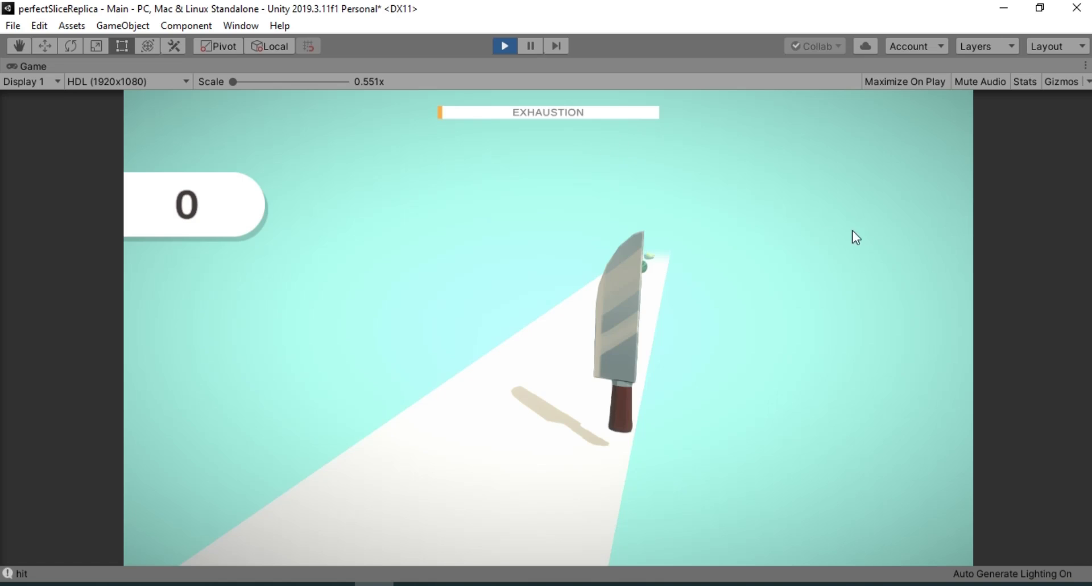
drag(852, 230, 858, 236)
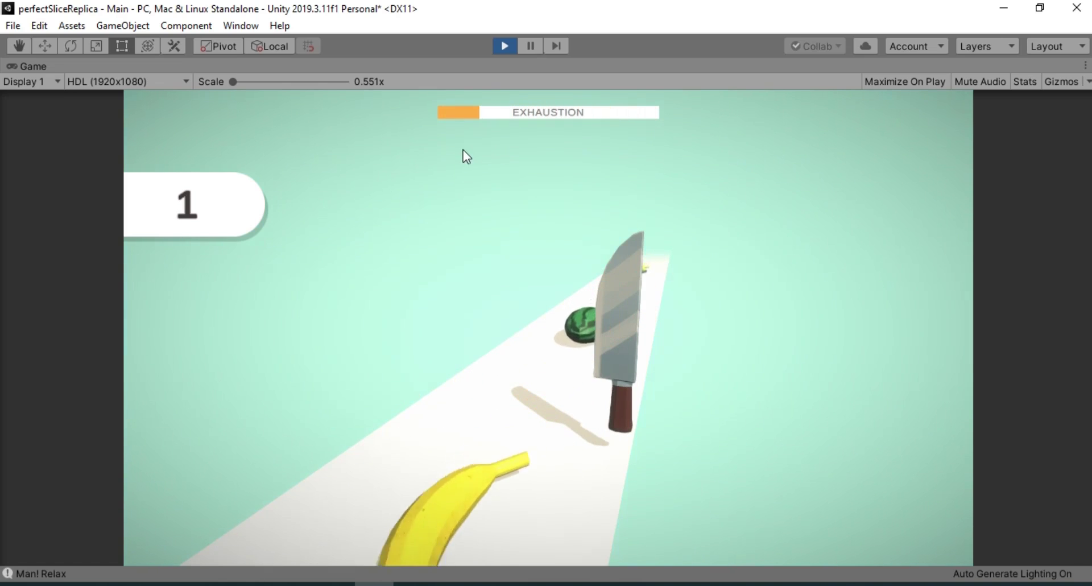
click(759, 186)
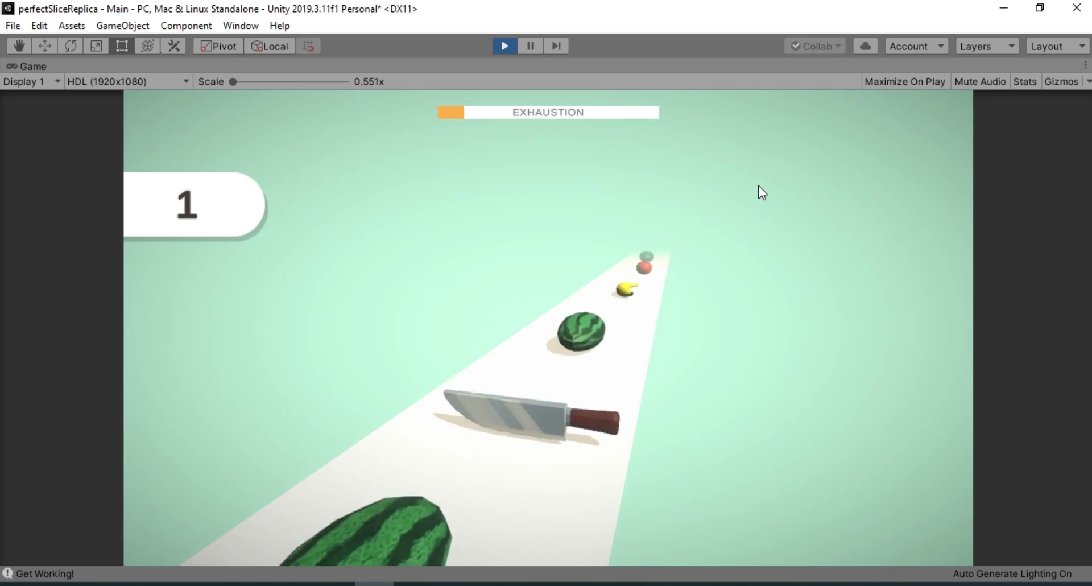
drag(758, 185, 762, 216)
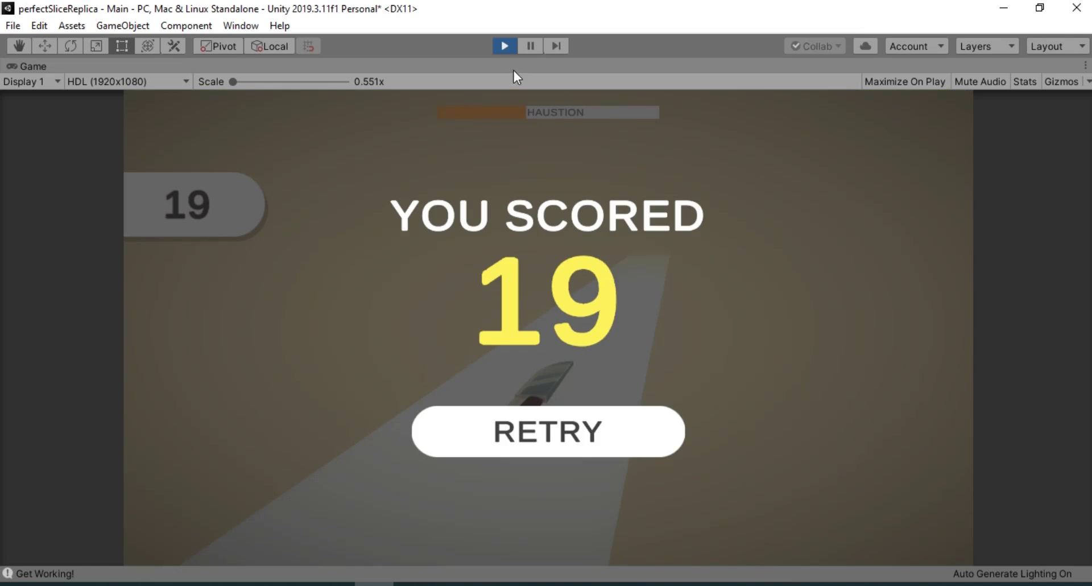
Stop the running game and widen the Scene view by narrowing the Game view beside it.
click(505, 46)
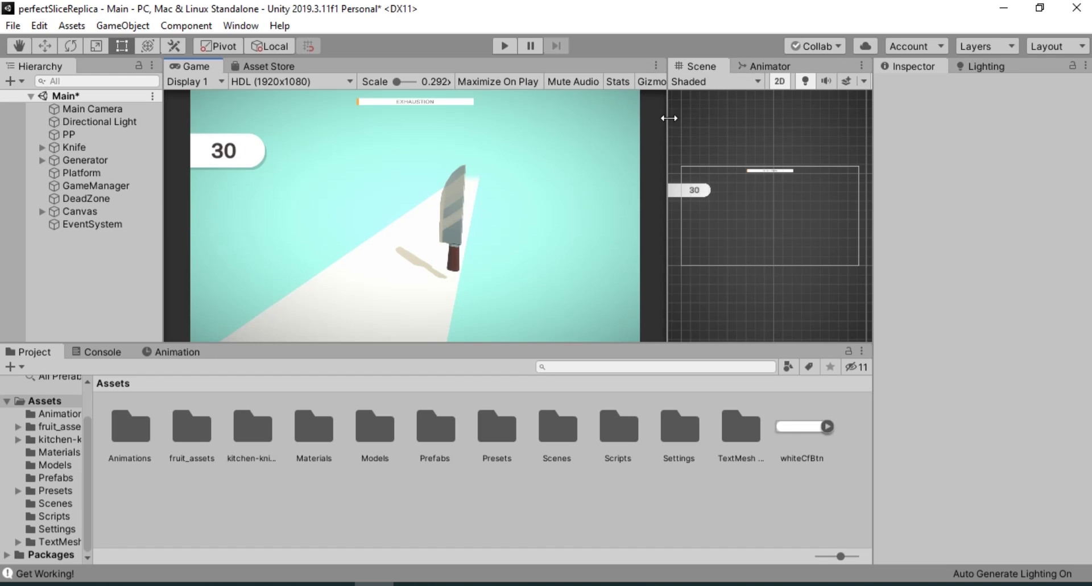
drag(669, 118, 543, 119)
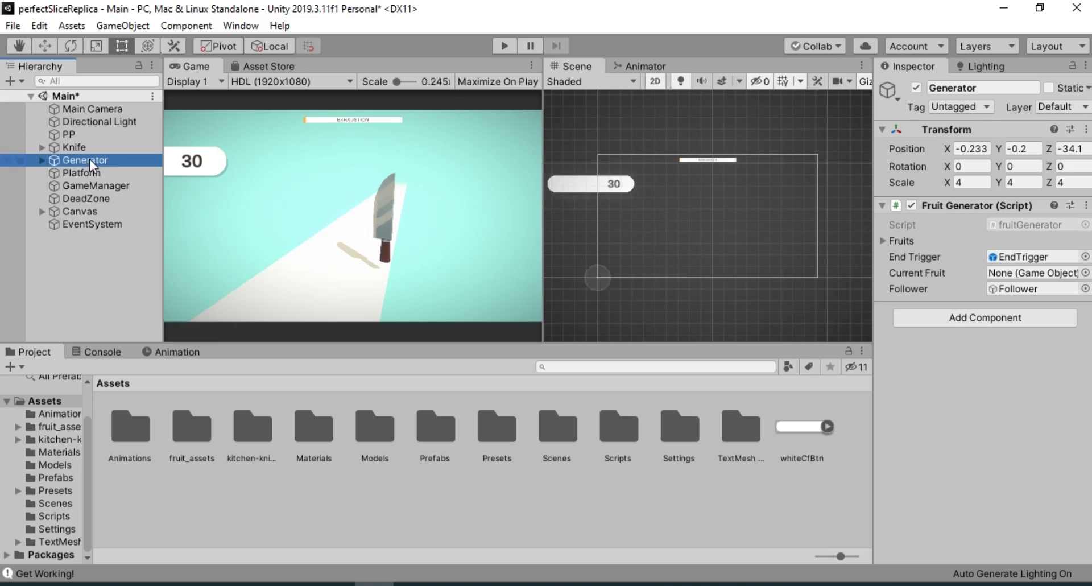
Switch the Scene view to 3D, widen it, and disable the PP post-processing object.
click(654, 81)
click(93, 109)
key(w)
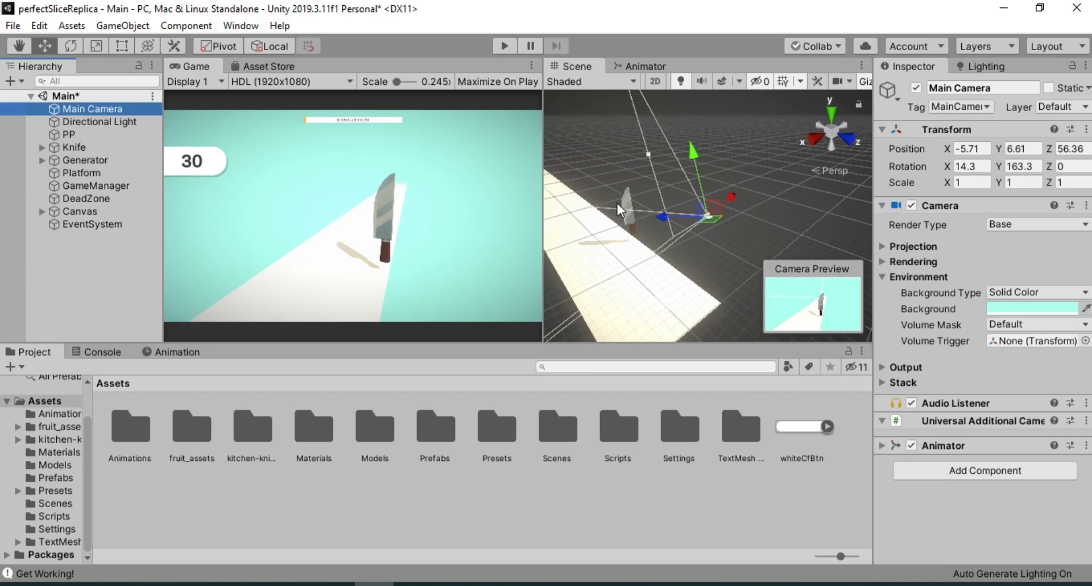
drag(543, 204, 500, 205)
click(69, 135)
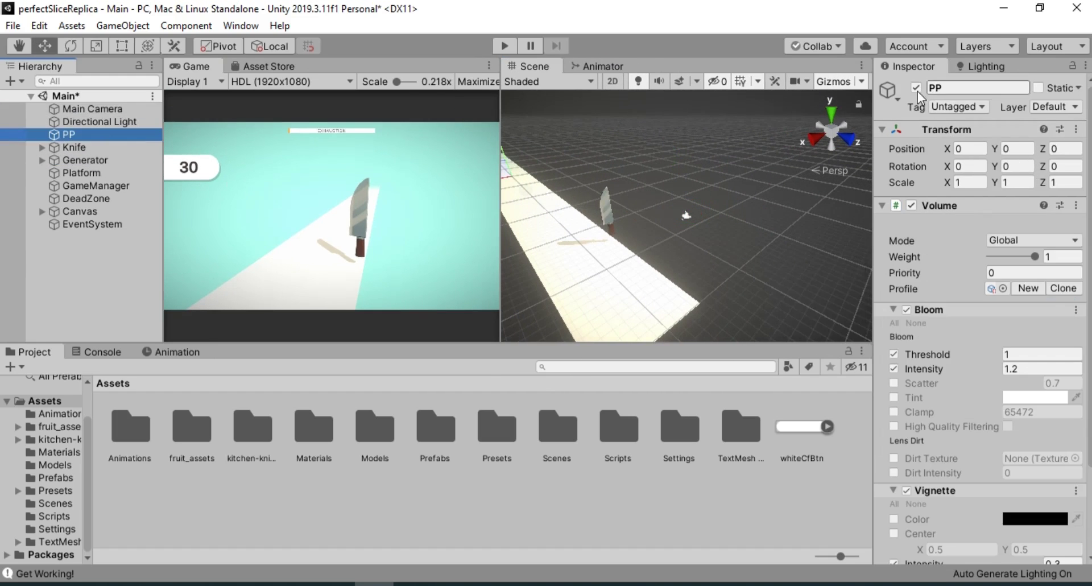
Frame the Main Camera in a wider Scene view and examine its placement relative to the knife and platform.
double_click(93, 108)
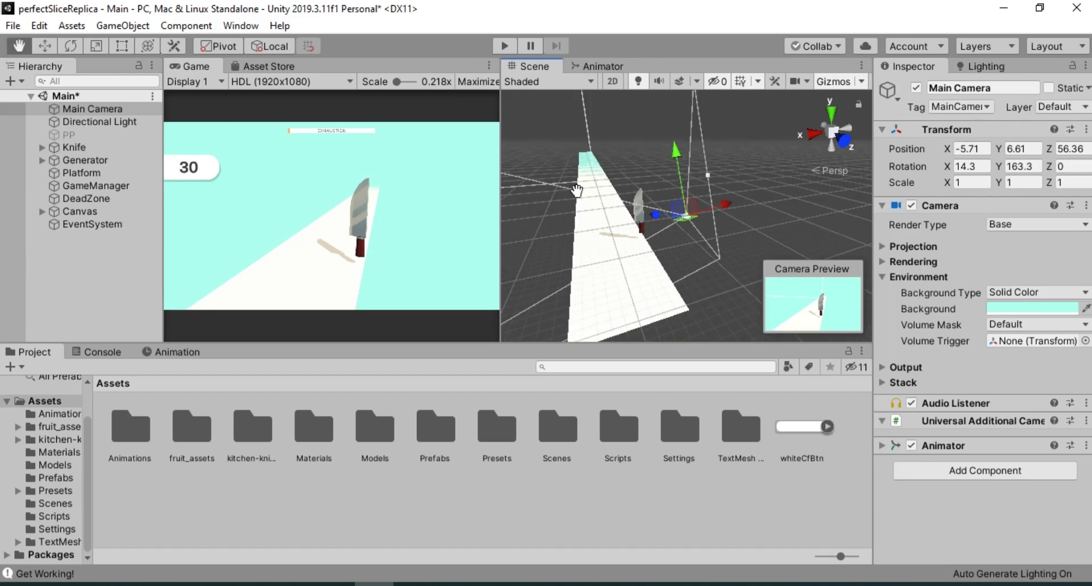
drag(500, 206, 415, 206)
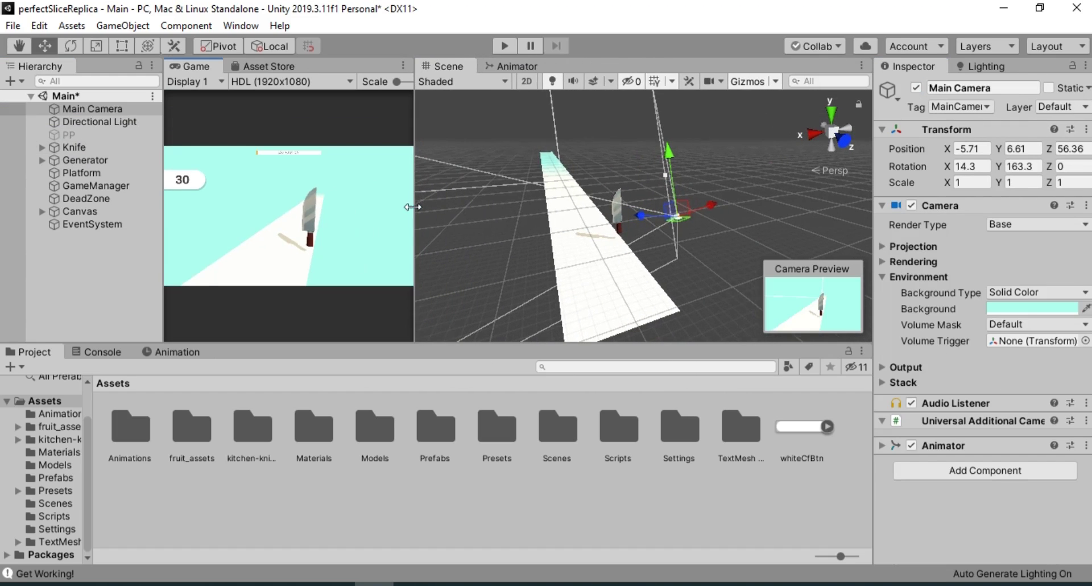
key(q)
middle_drag(537, 197, 708, 216)
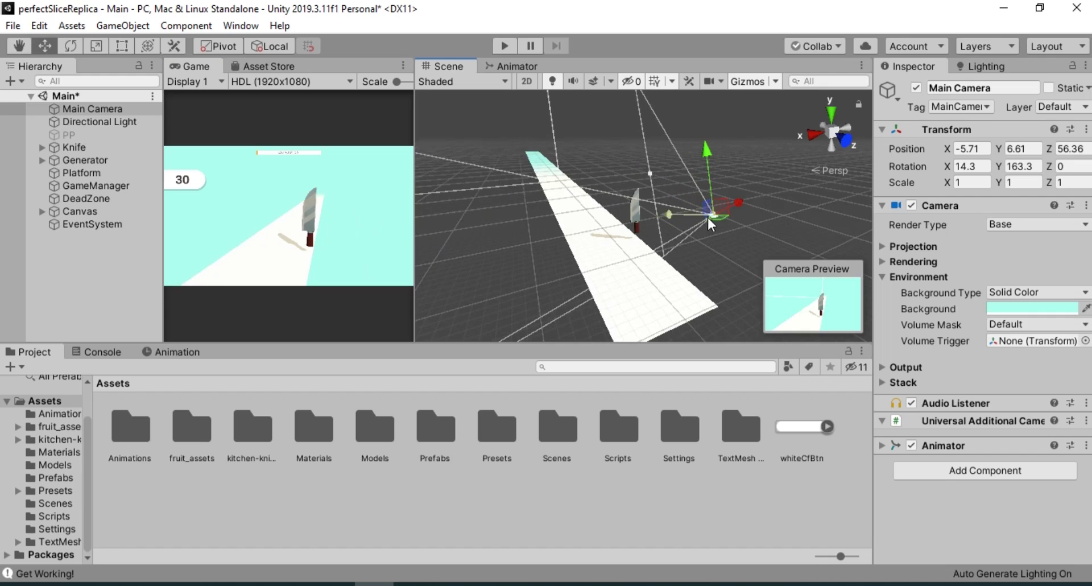
alt+drag(676, 210, 571, 200)
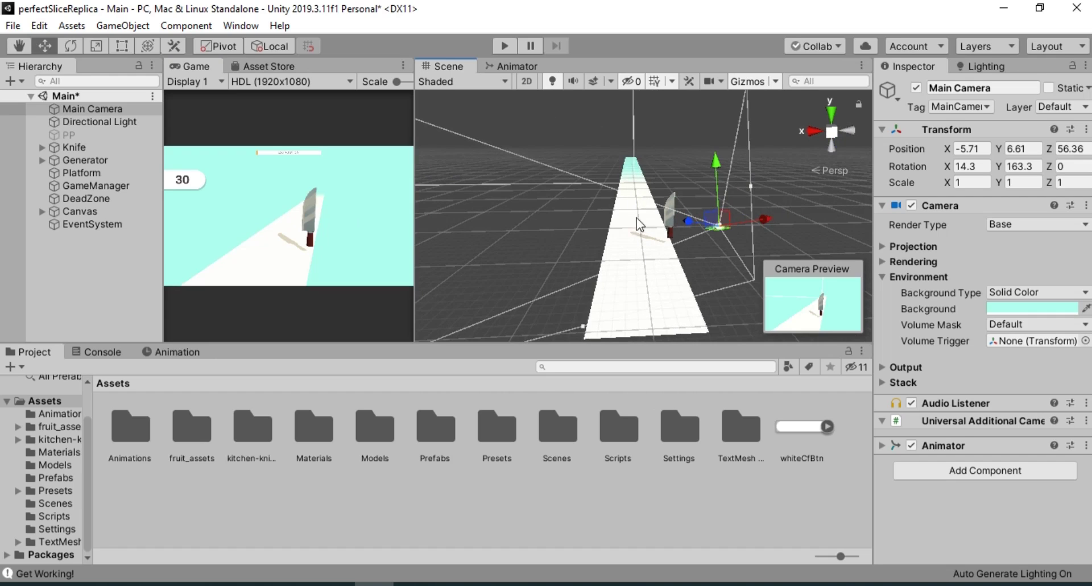
Examine the Generator object's fruit list and child objects, along with the models in the fruit_assets folder.
click(122, 159)
alt+drag(539, 202, 727, 179)
key(f)
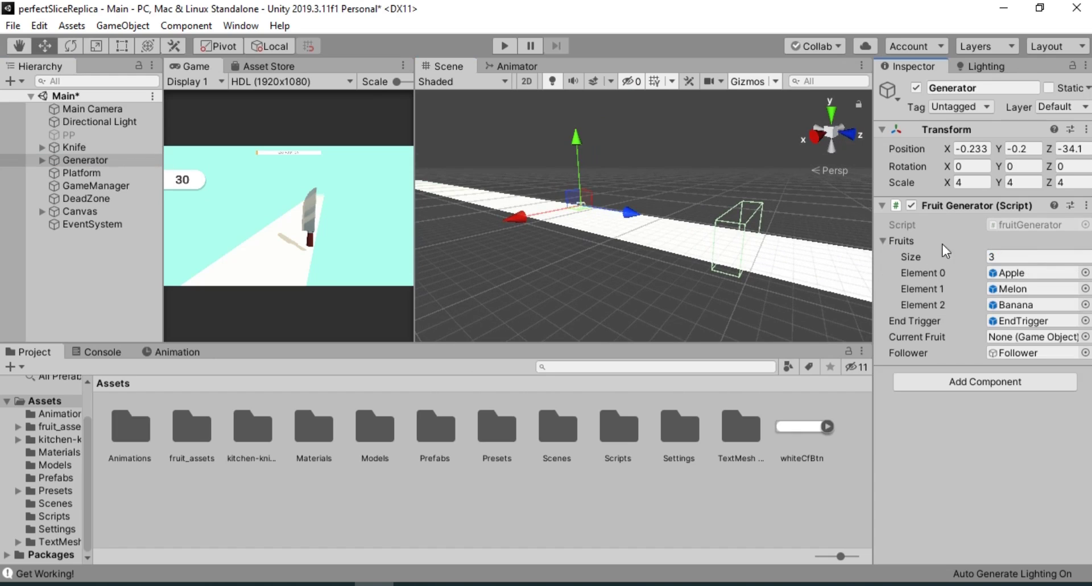
click(883, 241)
click(66, 428)
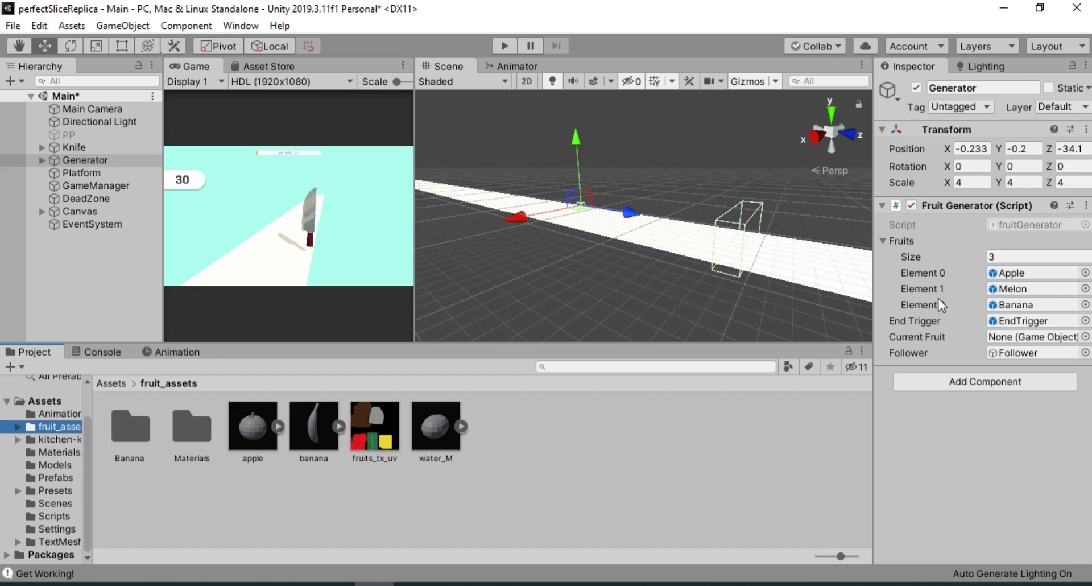
click(883, 241)
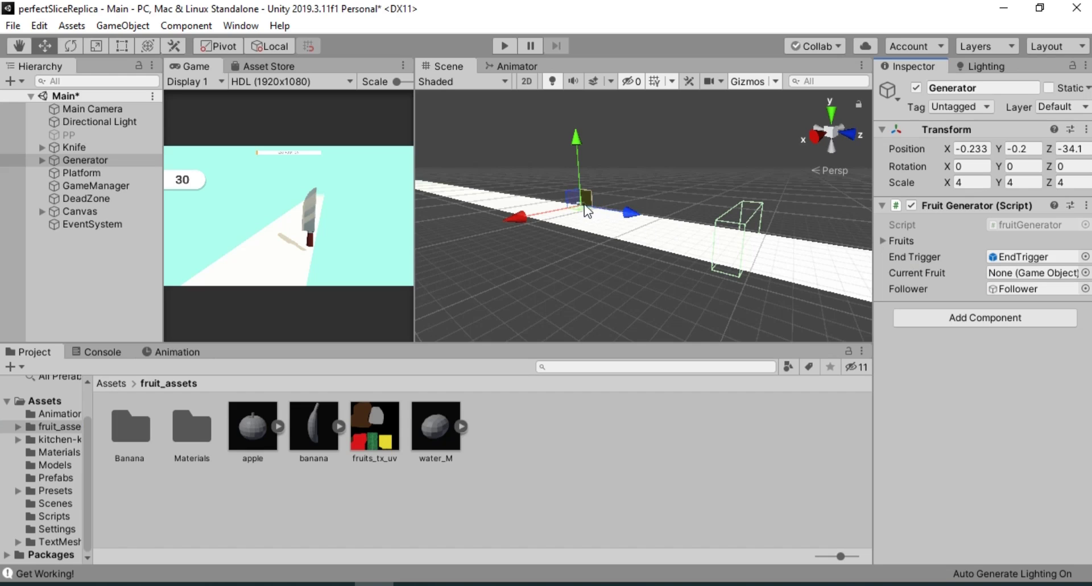
click(42, 160)
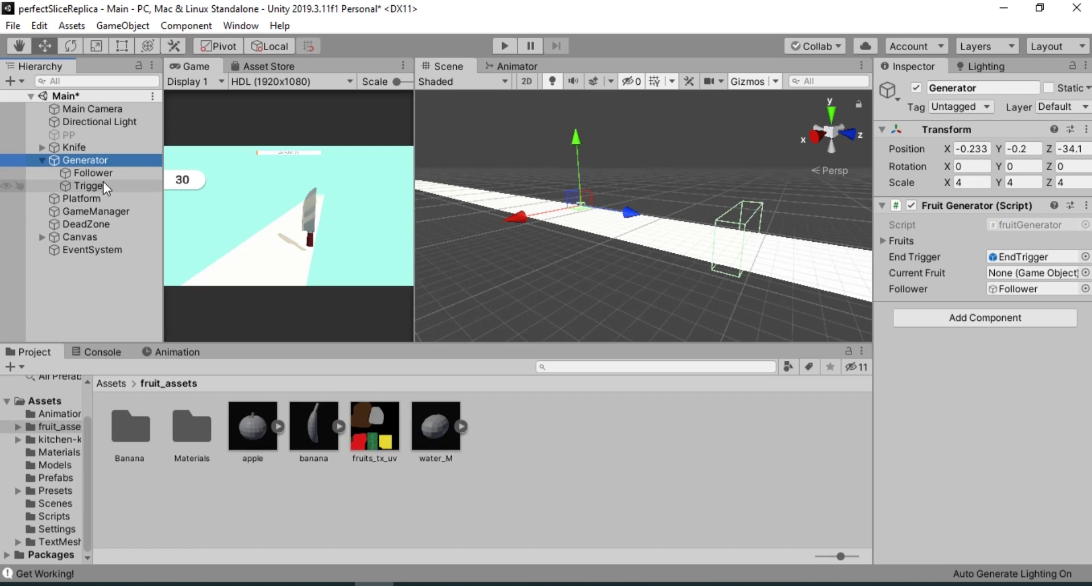
click(41, 161)
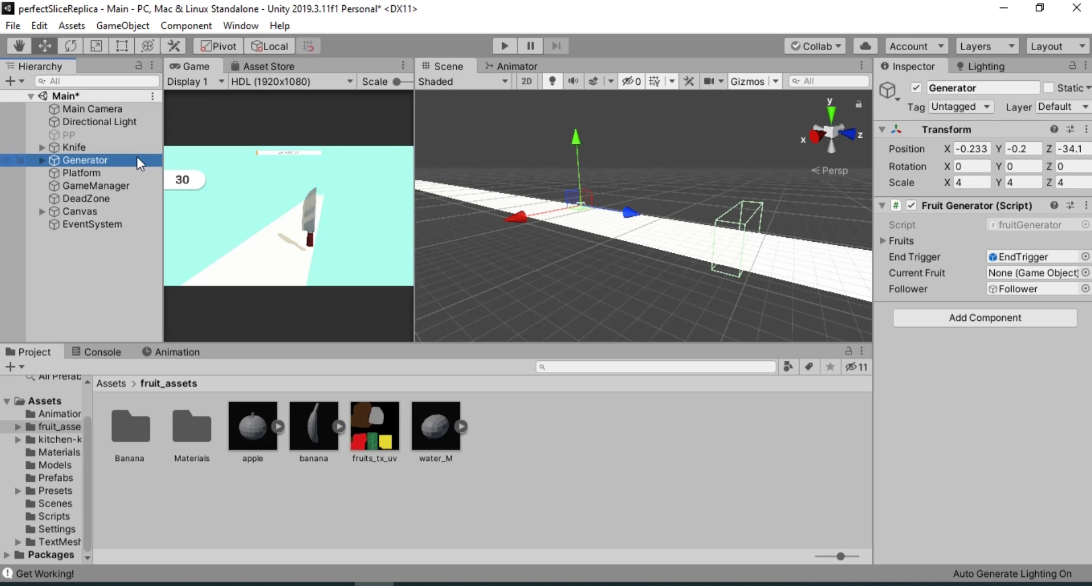
Examine the GameManager script's move speed, speed multiplier, max speed and max fruits settings.
click(108, 185)
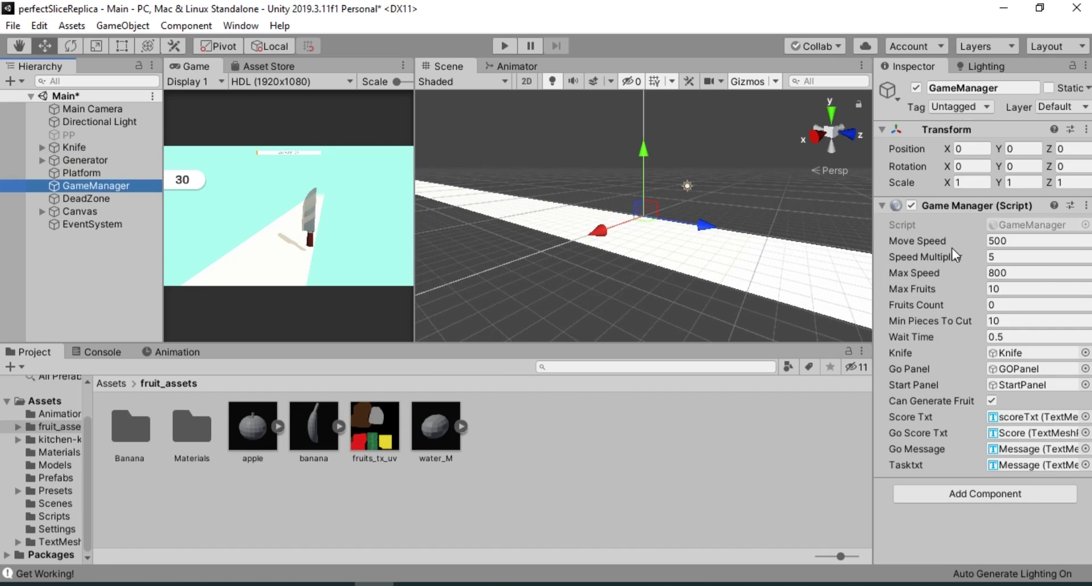
drag(956, 237, 964, 244)
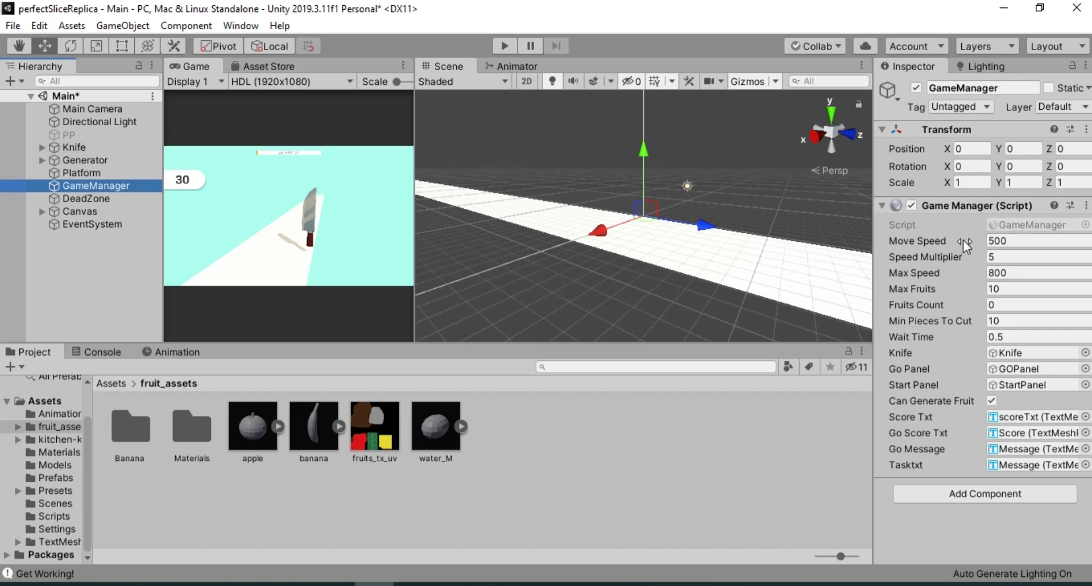
click(1021, 241)
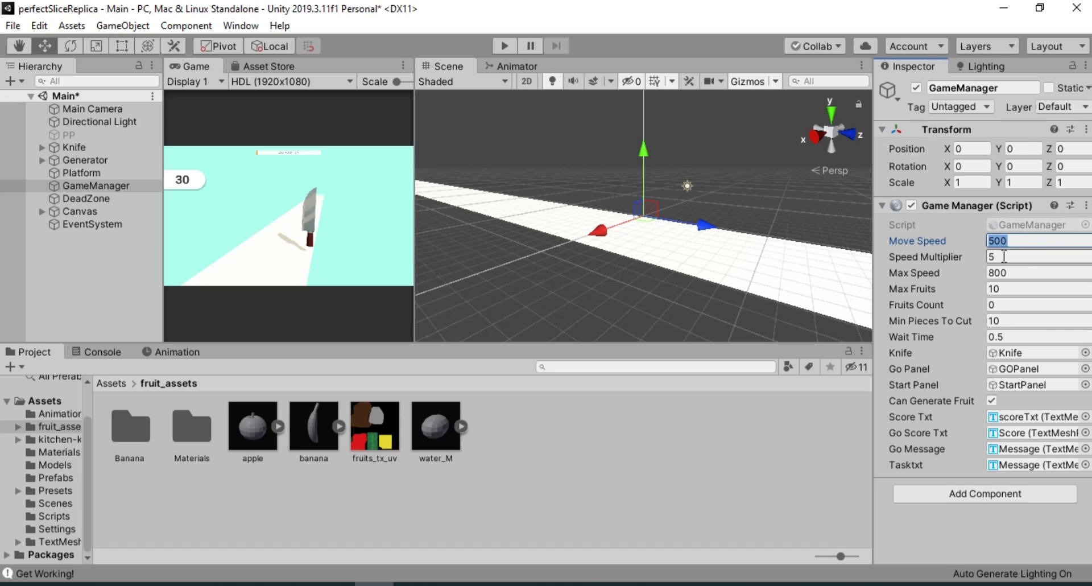
click(1016, 257)
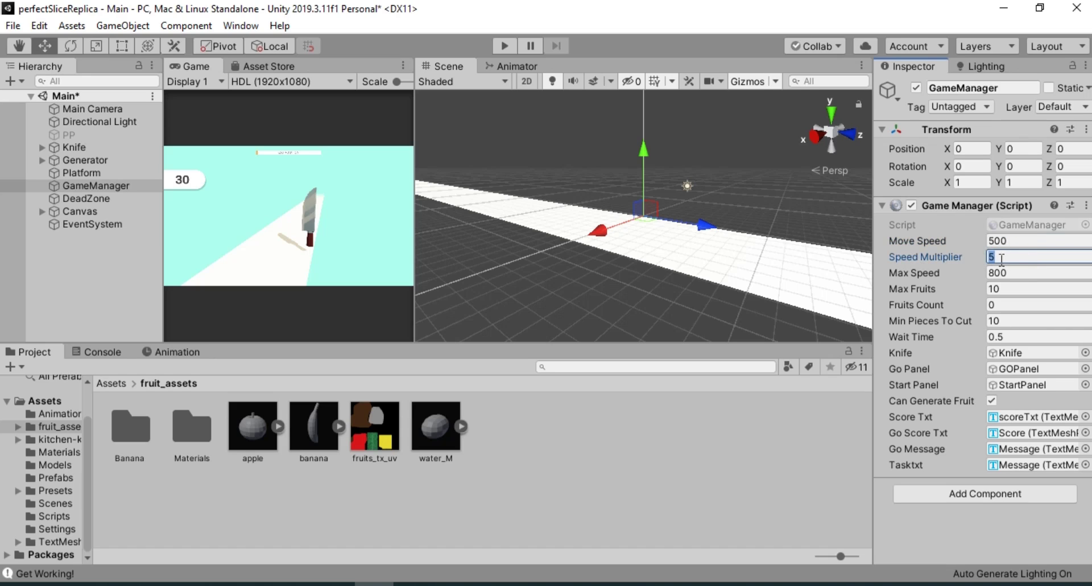
click(972, 272)
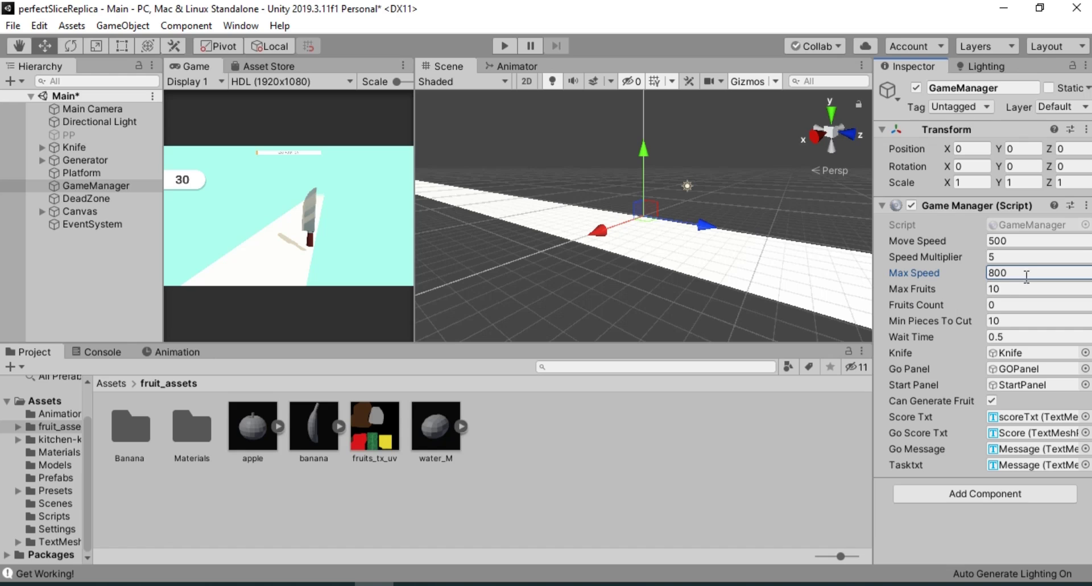
click(945, 289)
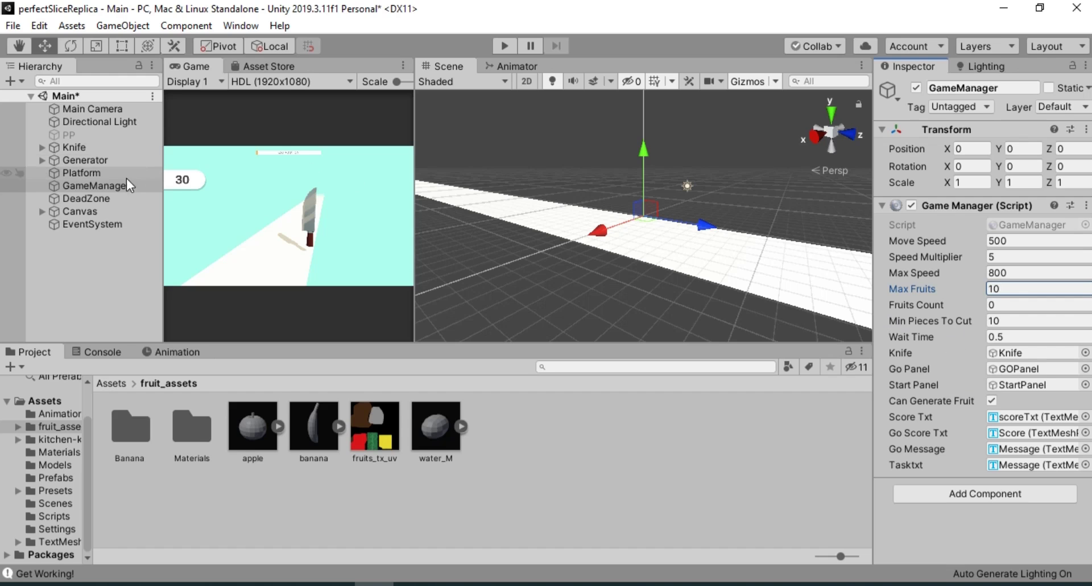
Examine the DeadZone trigger area beneath the platform and the prefabs in the Prefabs folder.
click(102, 198)
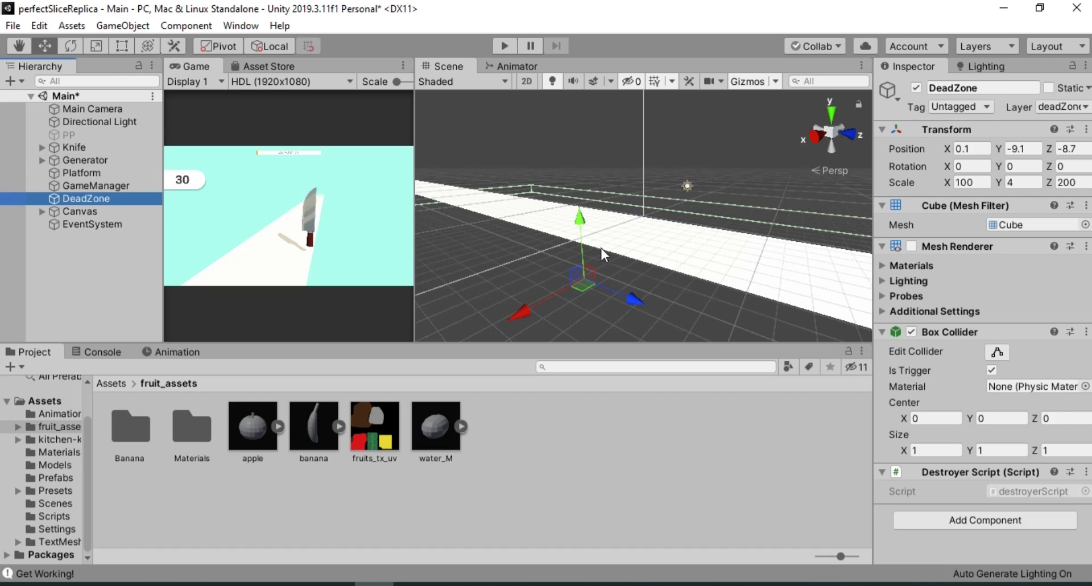
middle_drag(601, 248, 610, 196)
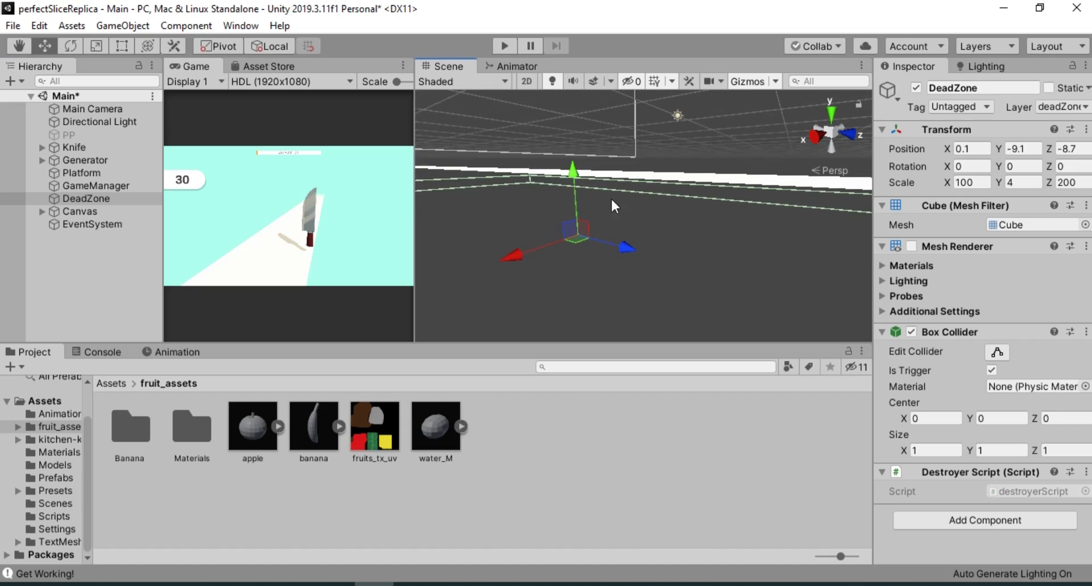
right_drag(613, 169, 495, 174)
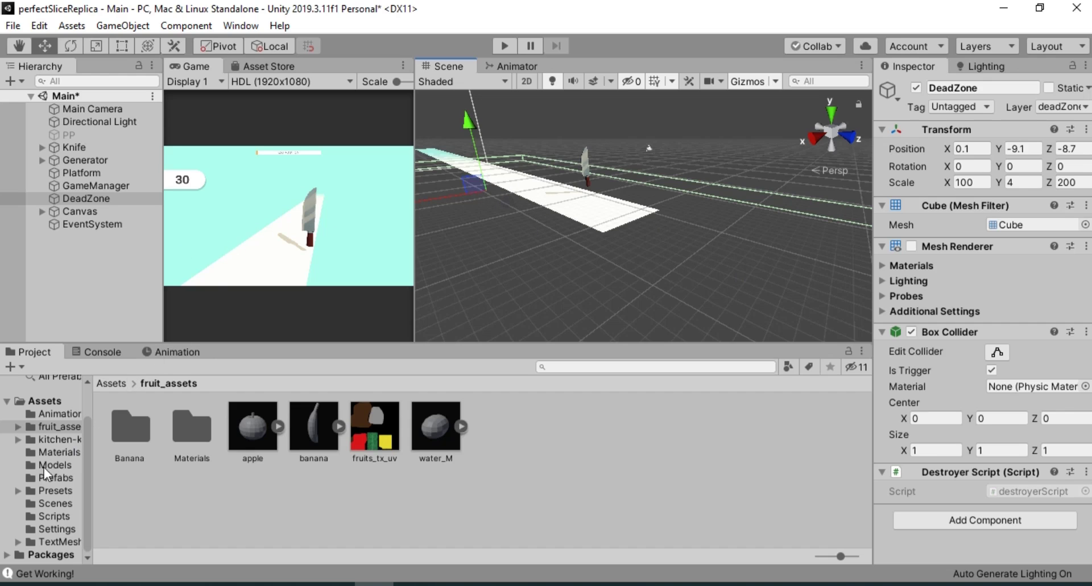
click(57, 477)
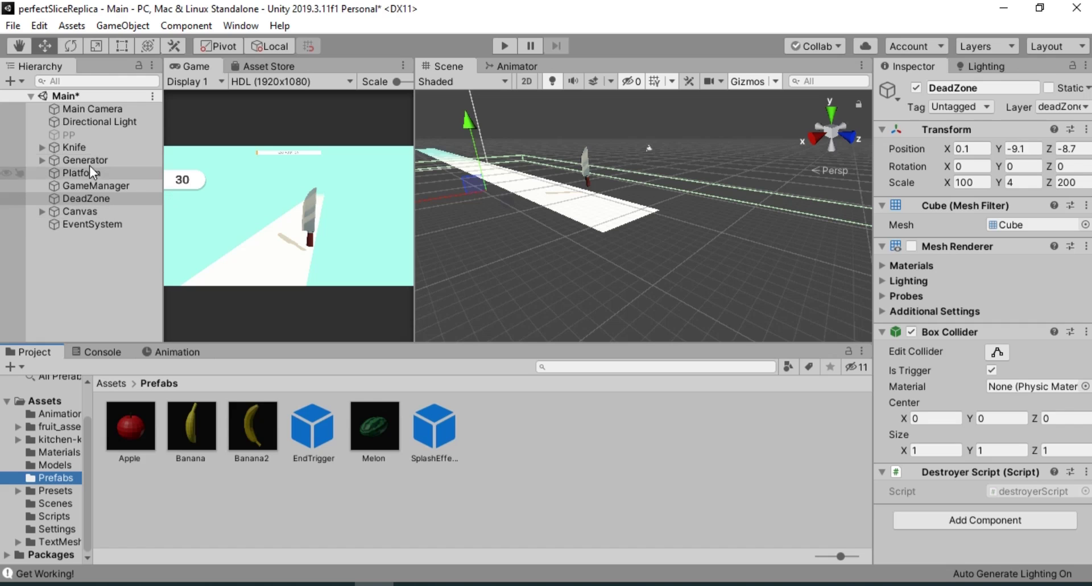
middle_drag(489, 203, 576, 216)
middle_drag(724, 176, 626, 193)
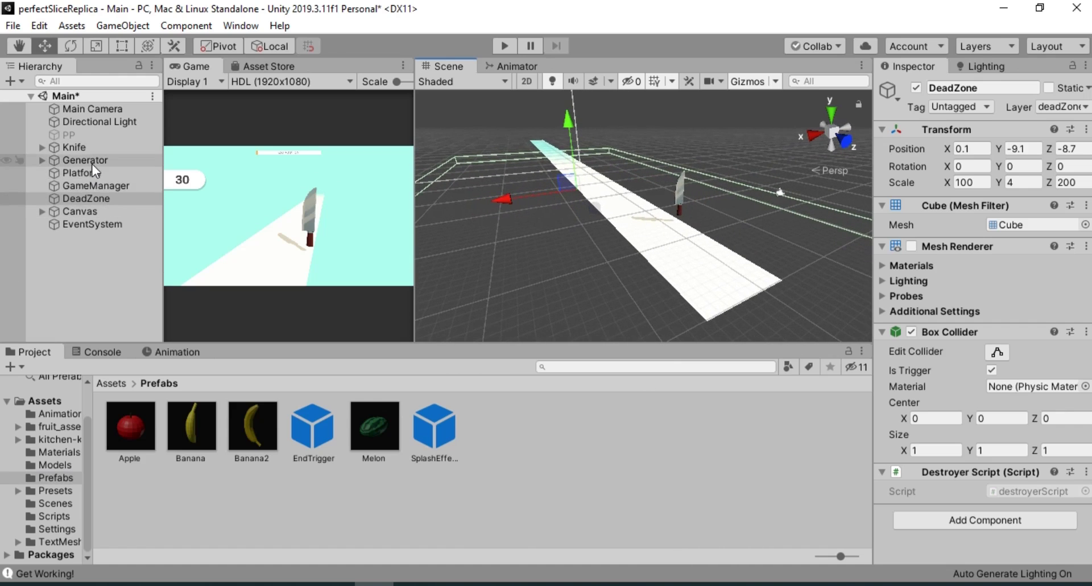
Set the GameManager's Speed Multiplier to 10, Max Fruits to 20 and Min Pieces To Cut to 30, and save the scene.
click(108, 186)
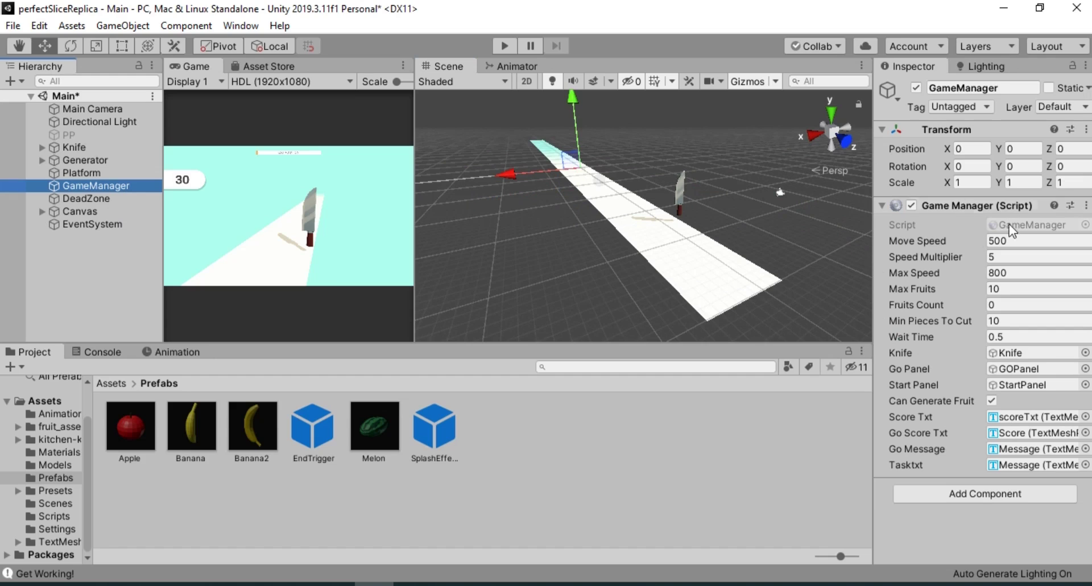
click(998, 256)
text(10)
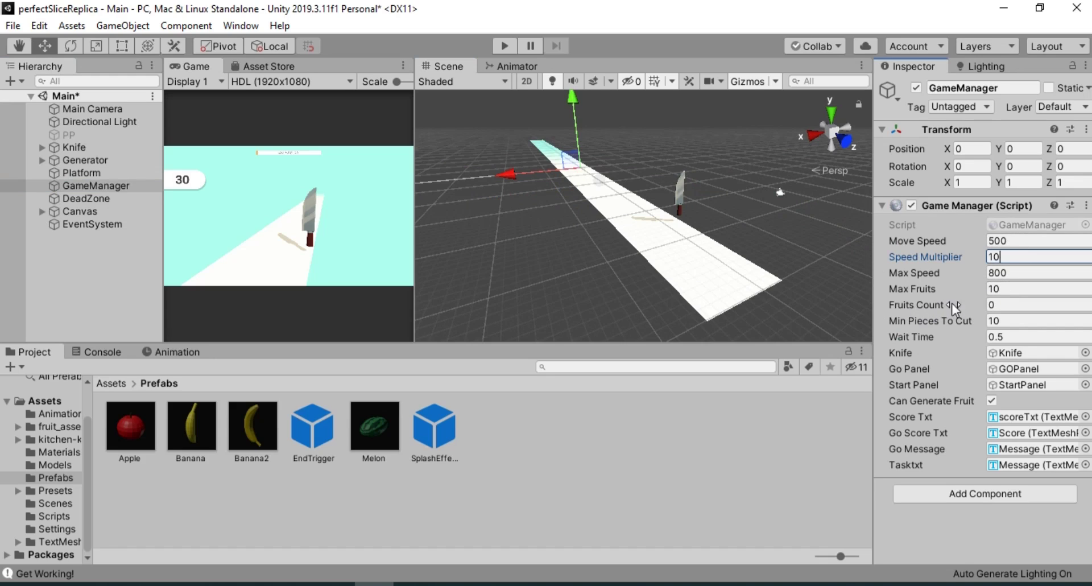
click(1019, 289)
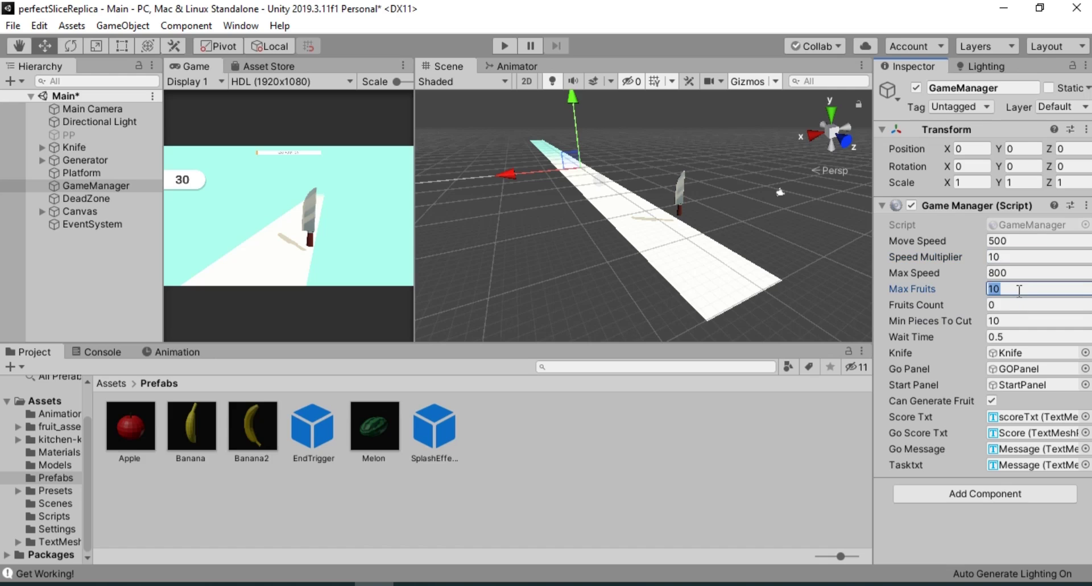
text(2)
click(1013, 320)
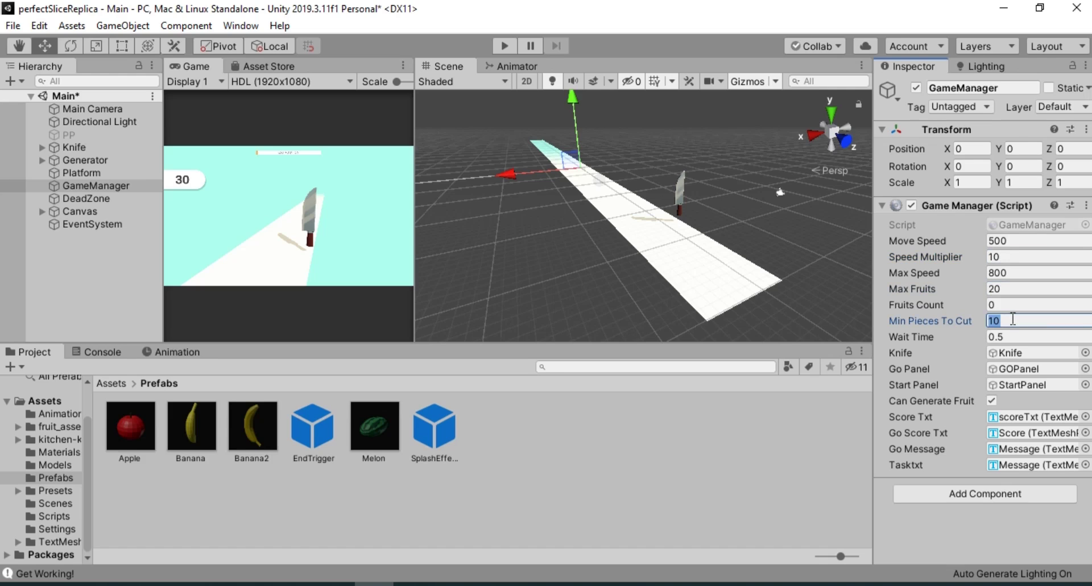
text(30)
key(ctrl+s)
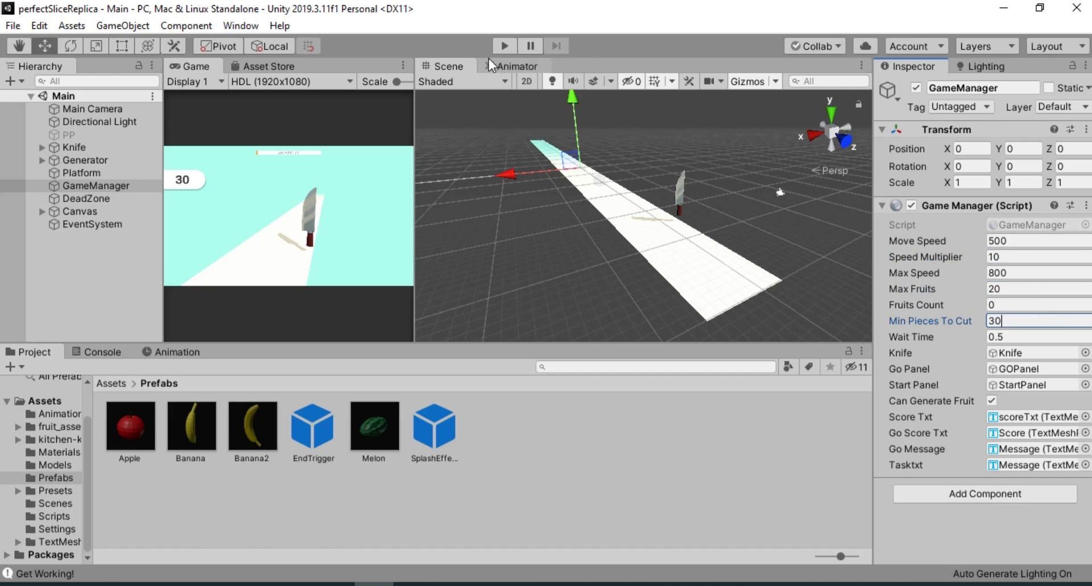
Enlarge the Game view, test a full round of the cutting task with the new settings, and stop the game.
drag(415, 111, 662, 130)
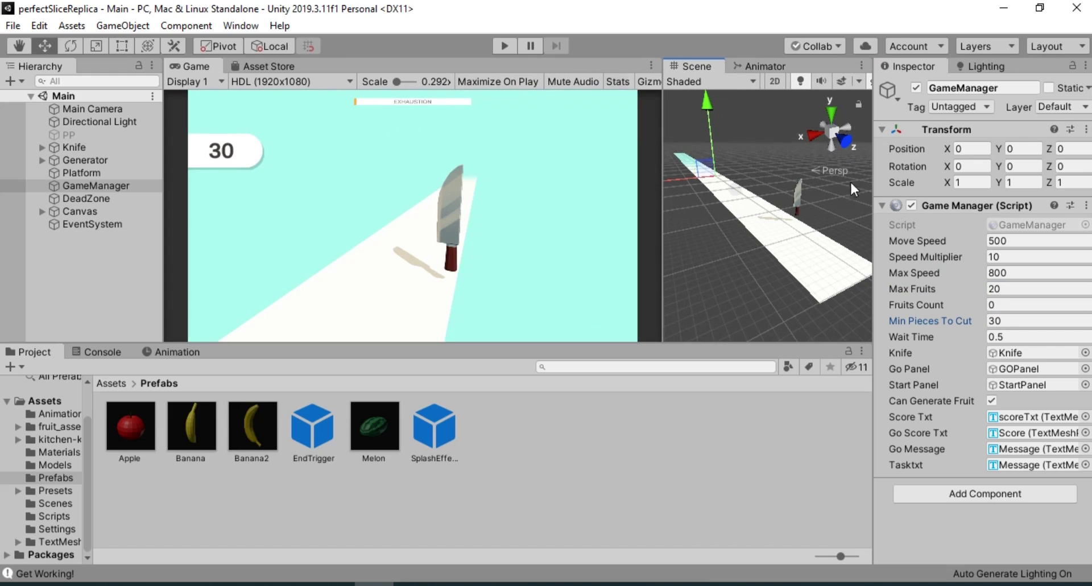
click(504, 50)
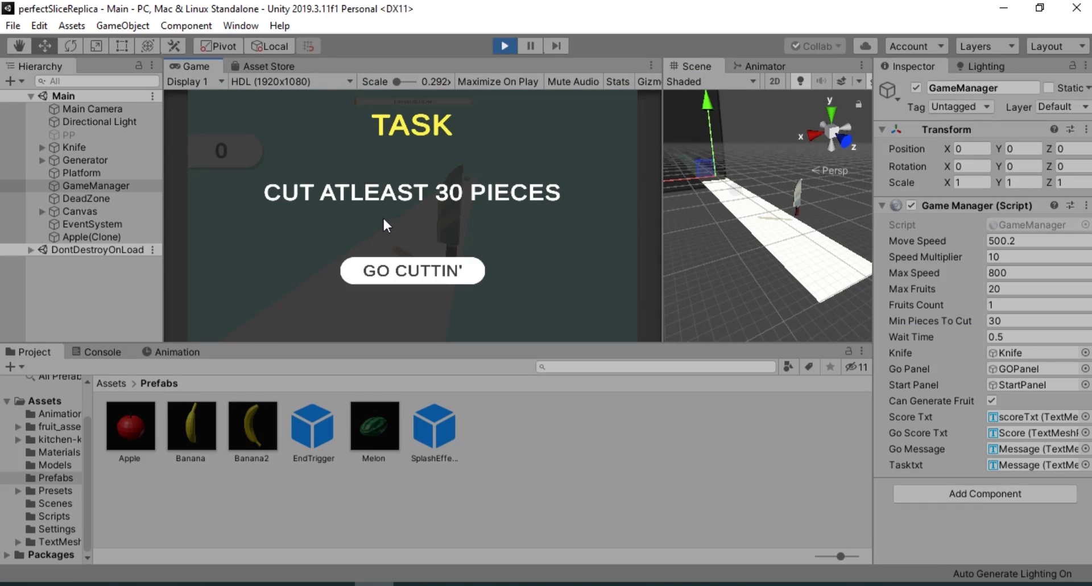
click(398, 273)
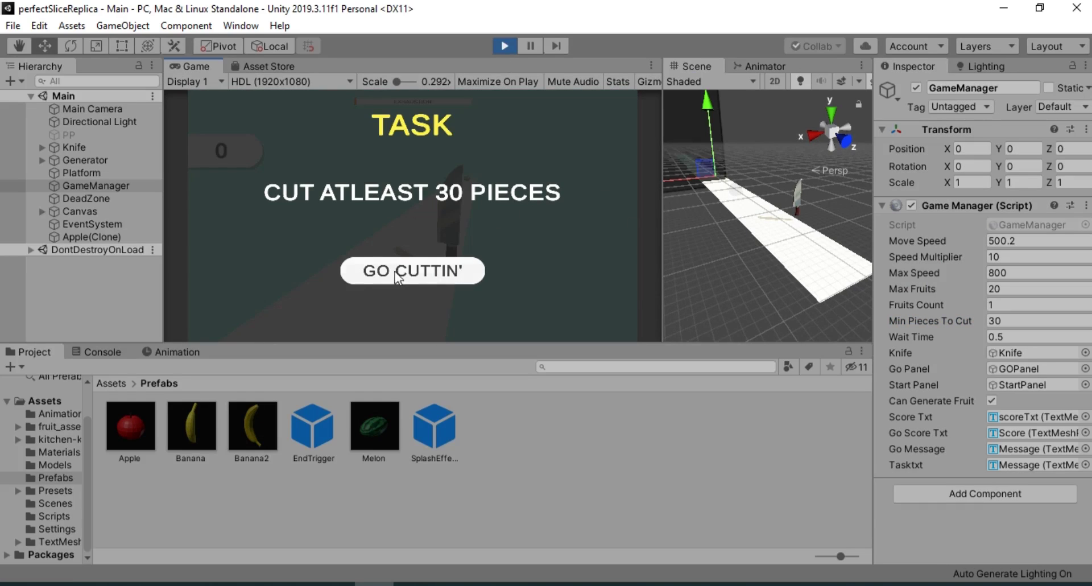
click(428, 278)
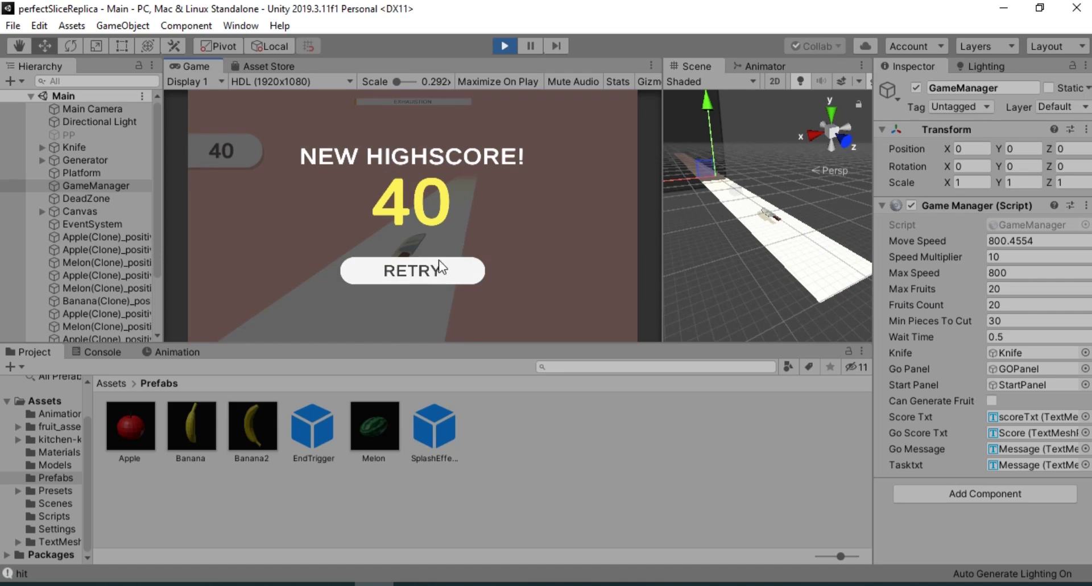
click(504, 45)
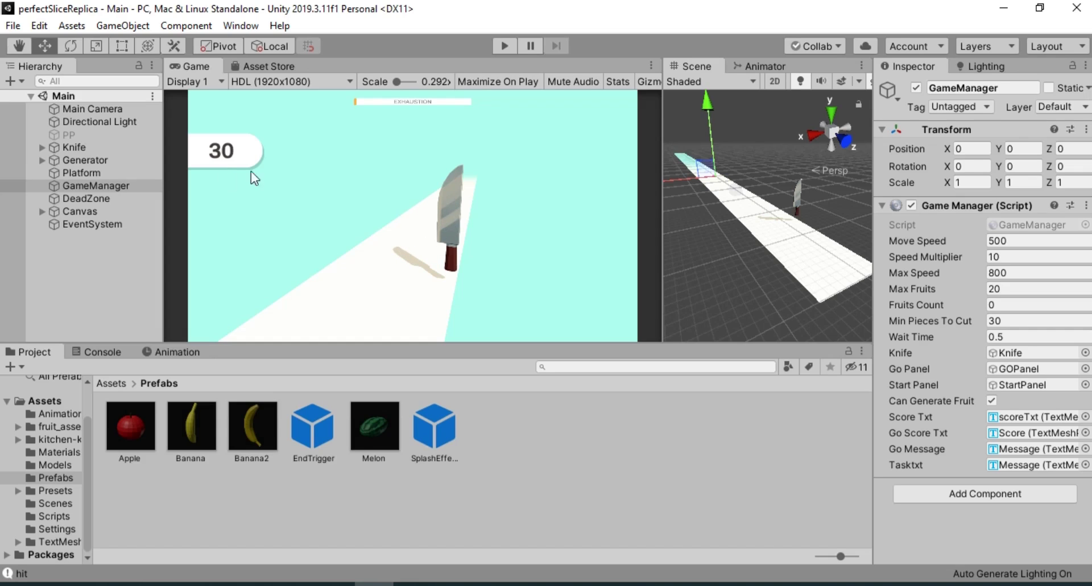
Examine the Generator's Follower and Trigger child objects, framing the Trigger's collider in a widened Scene view.
click(43, 160)
click(99, 174)
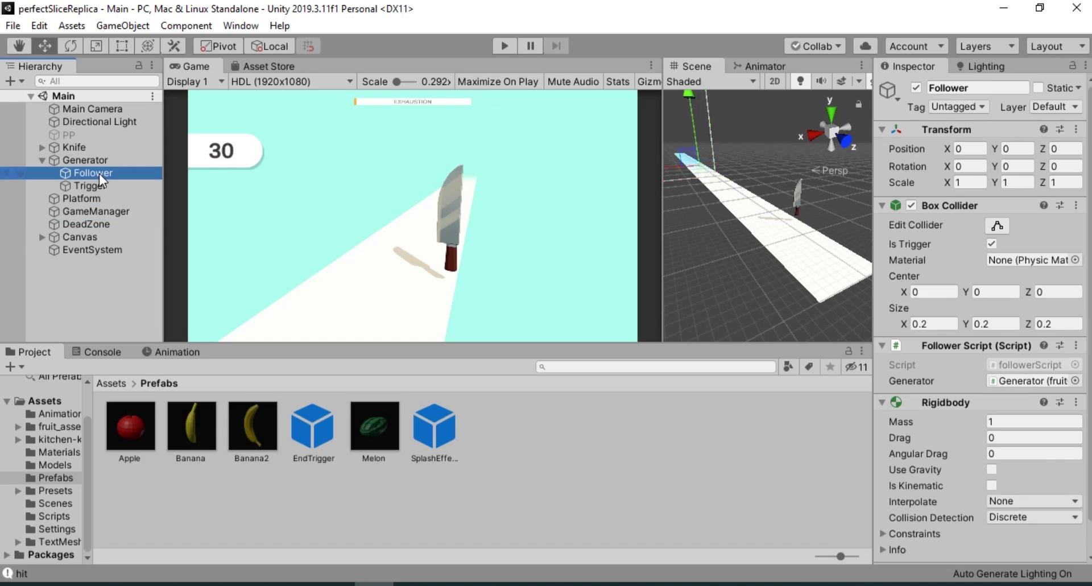
double_click(101, 185)
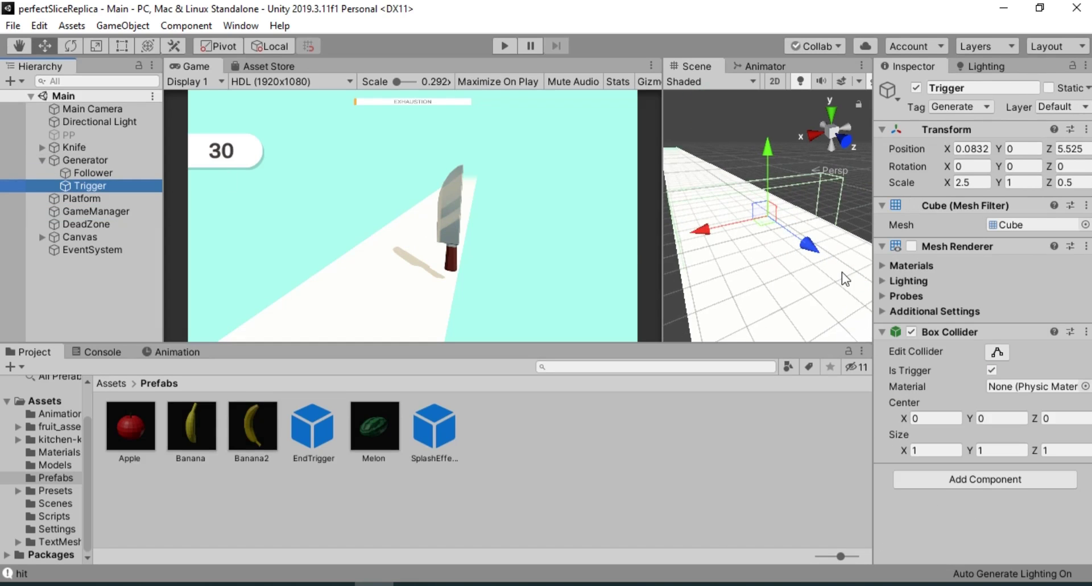
alt+drag(707, 196, 463, 233)
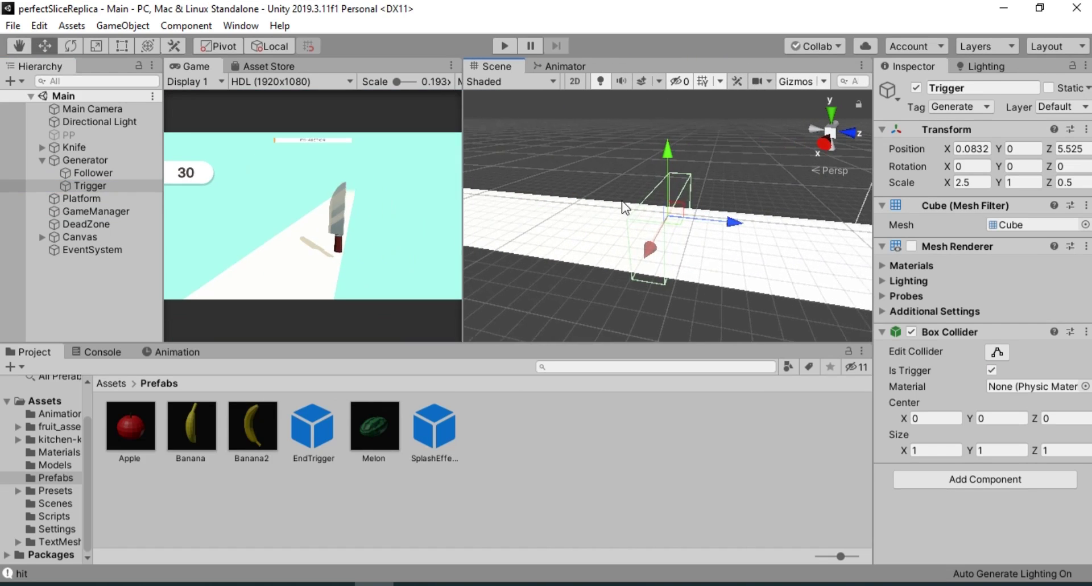
Move the Generator's Trigger along the platform toward the Generator, to a Z position of about 4.16.
alt+drag(614, 228, 628, 236)
click(145, 161)
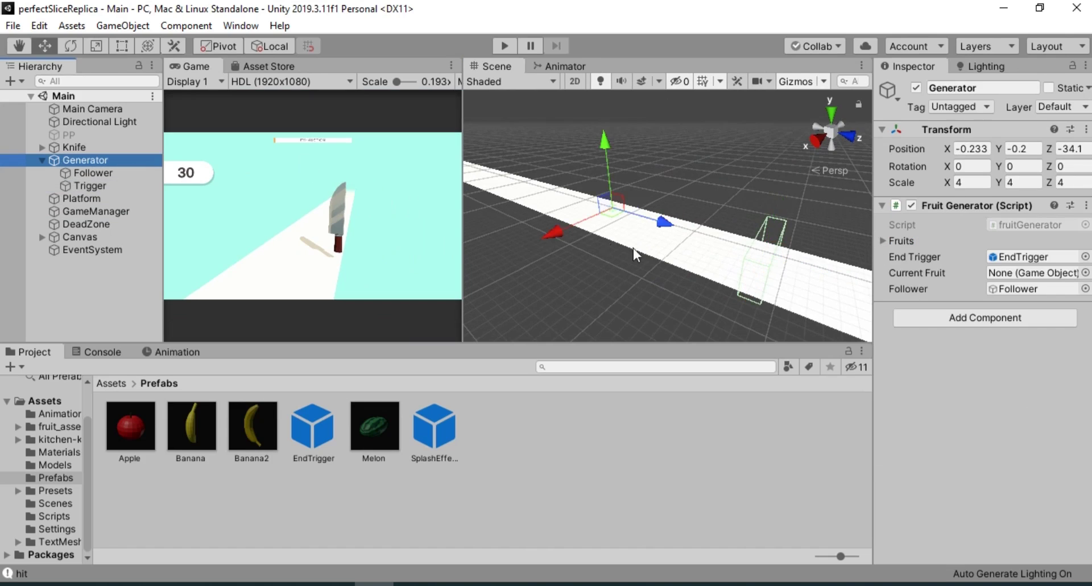
click(91, 186)
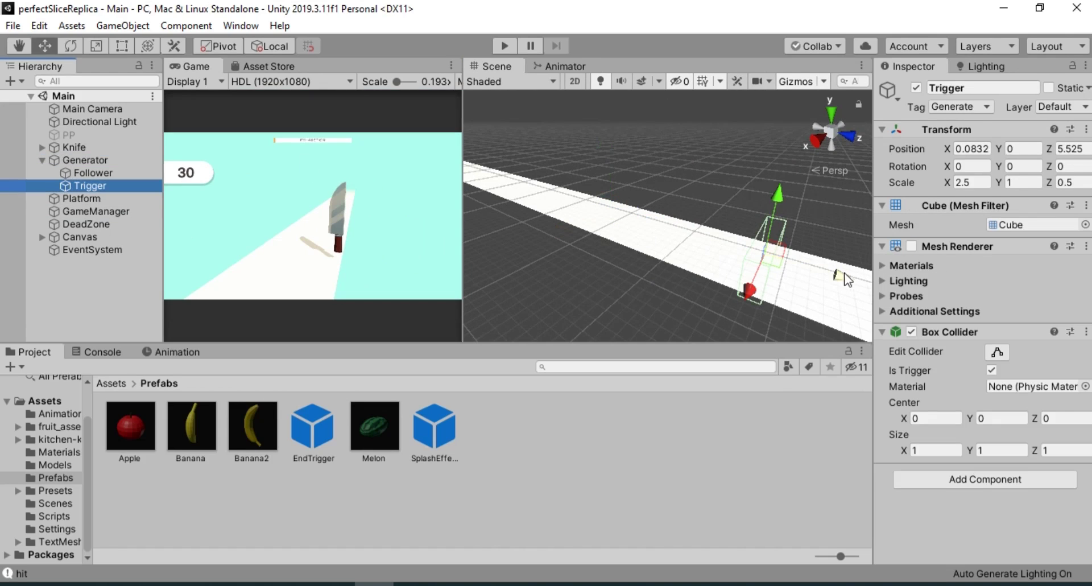
drag(845, 275, 804, 274)
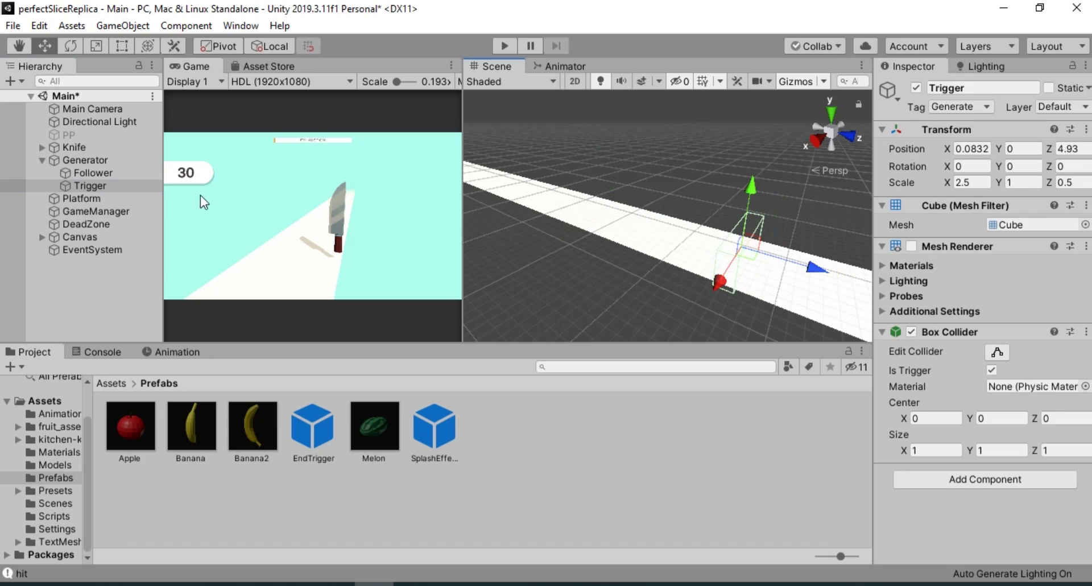
click(76, 150)
click(84, 160)
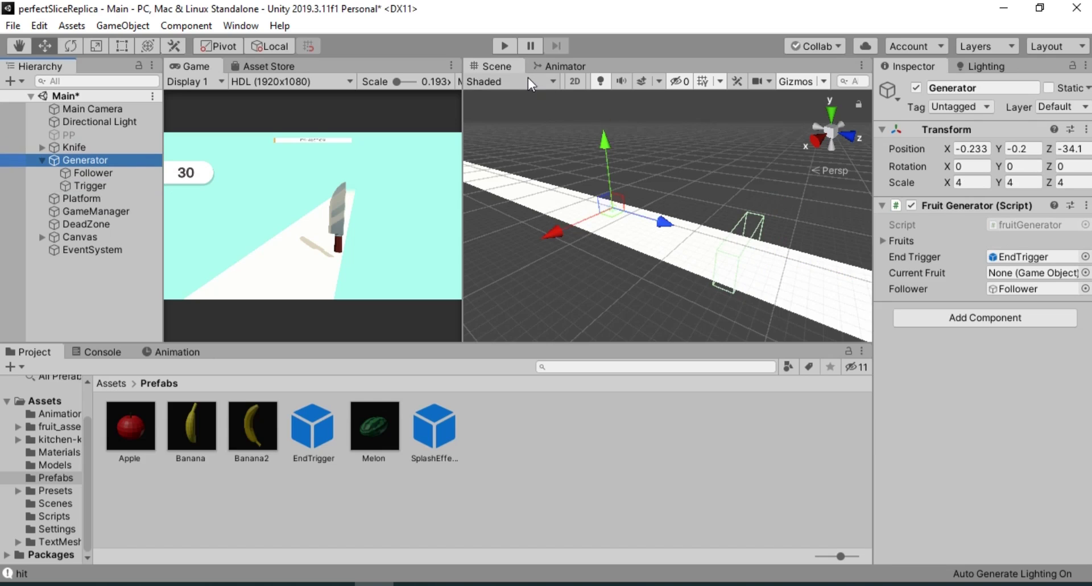
click(91, 185)
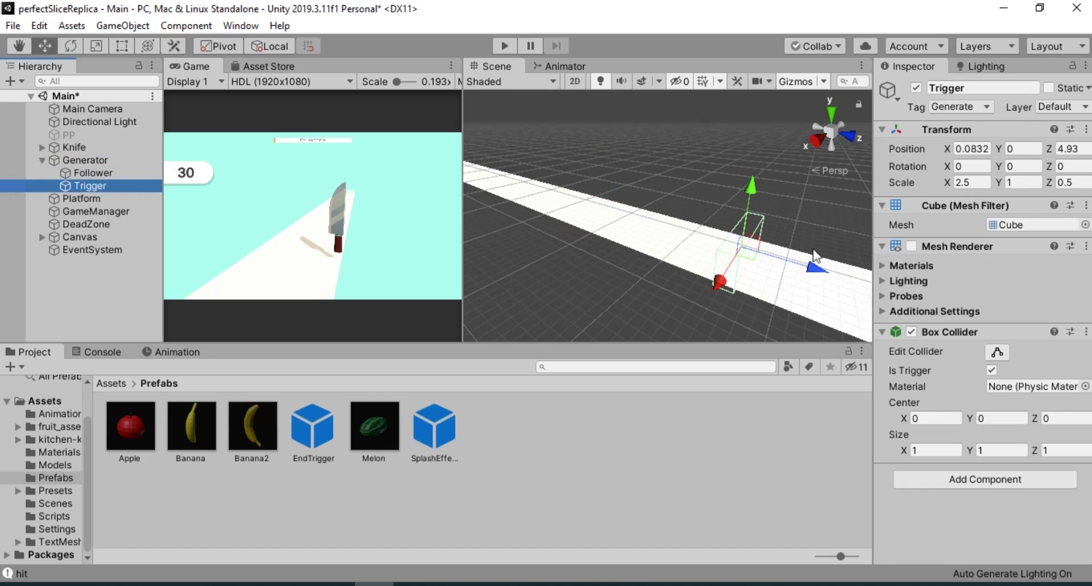
drag(814, 275, 774, 262)
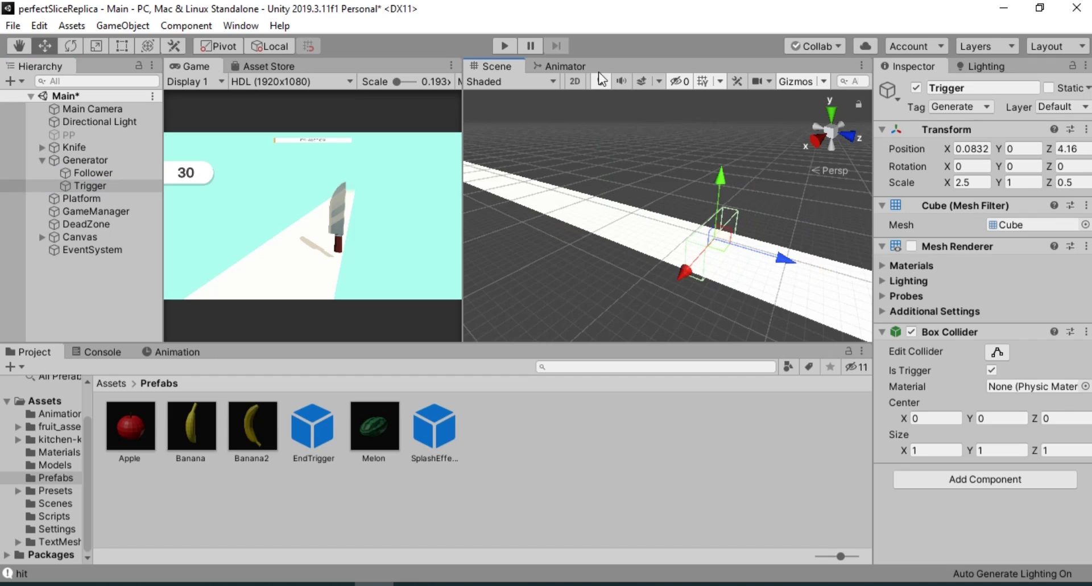
Enlarge the Game view, play a full cutting round with the repositioned Trigger, and stop the game.
drag(472, 129, 605, 123)
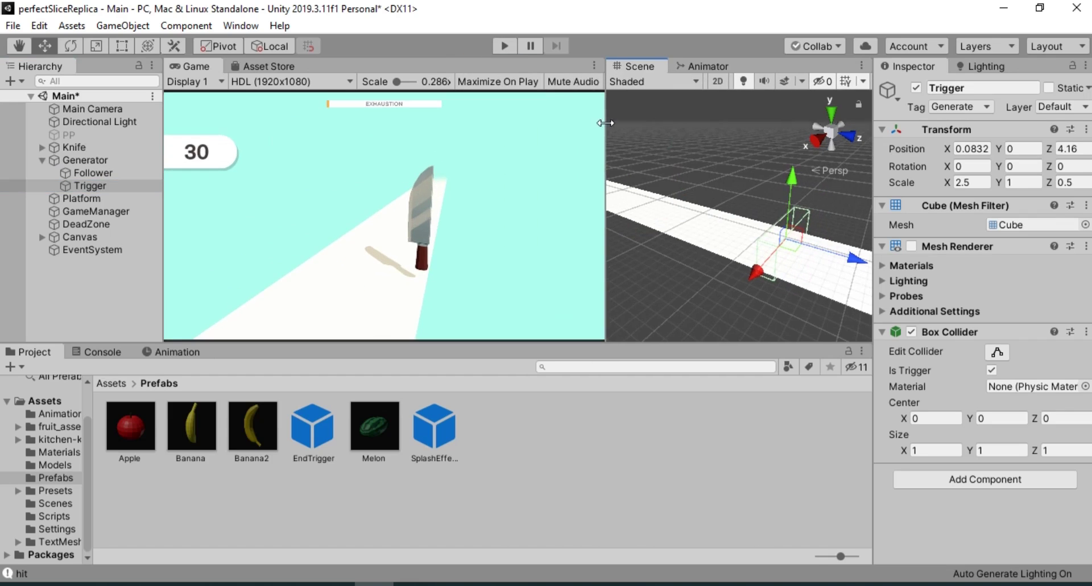
click(506, 46)
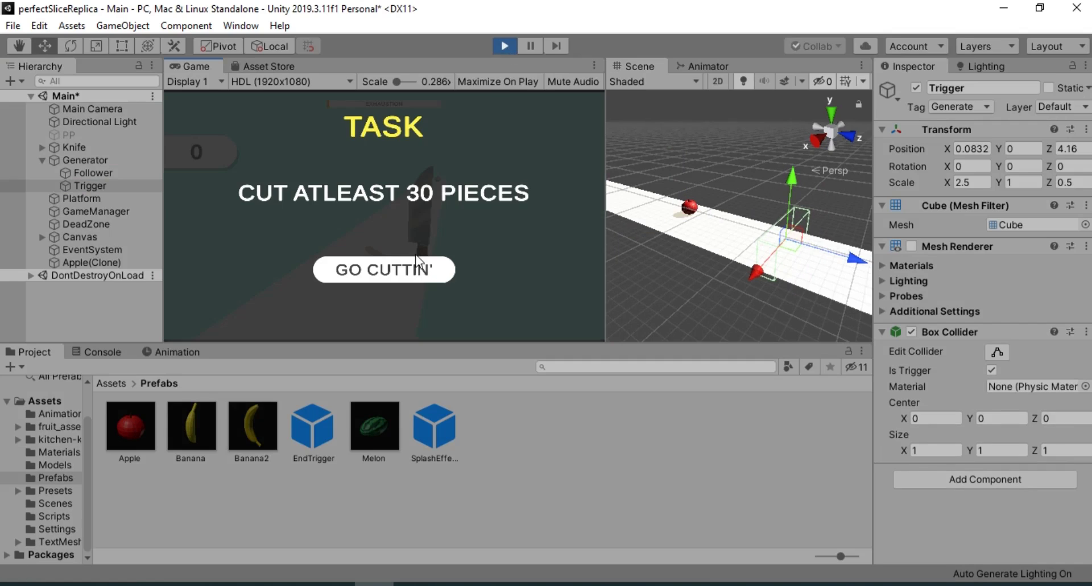
click(418, 271)
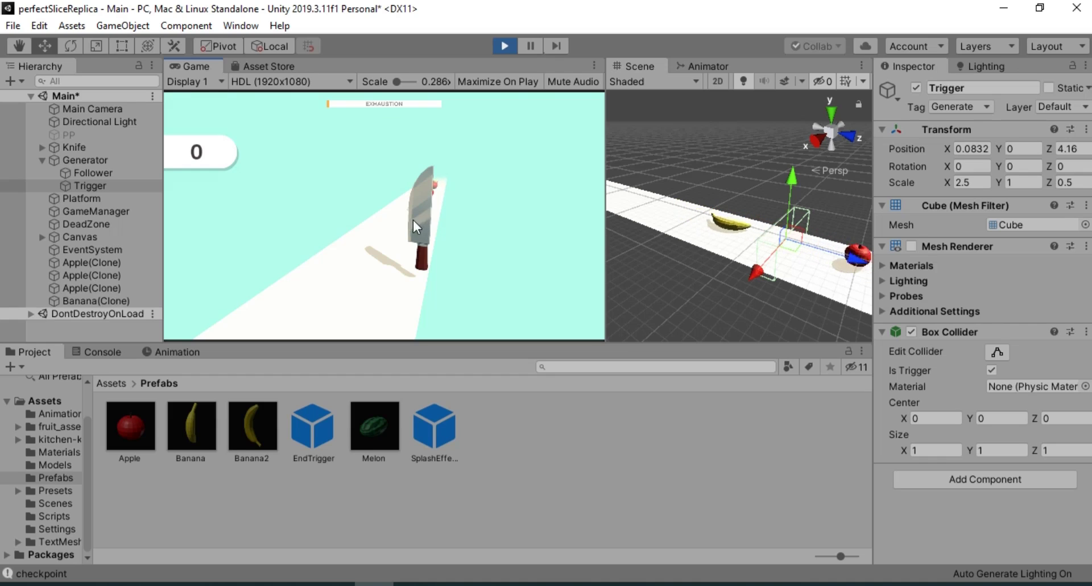
click(509, 210)
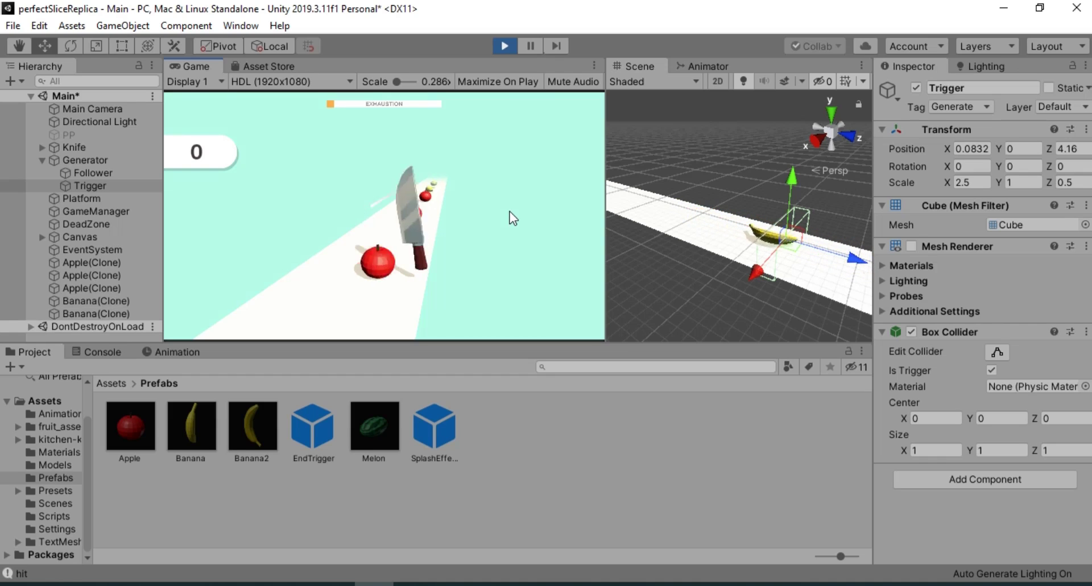
click(509, 212)
click(509, 211)
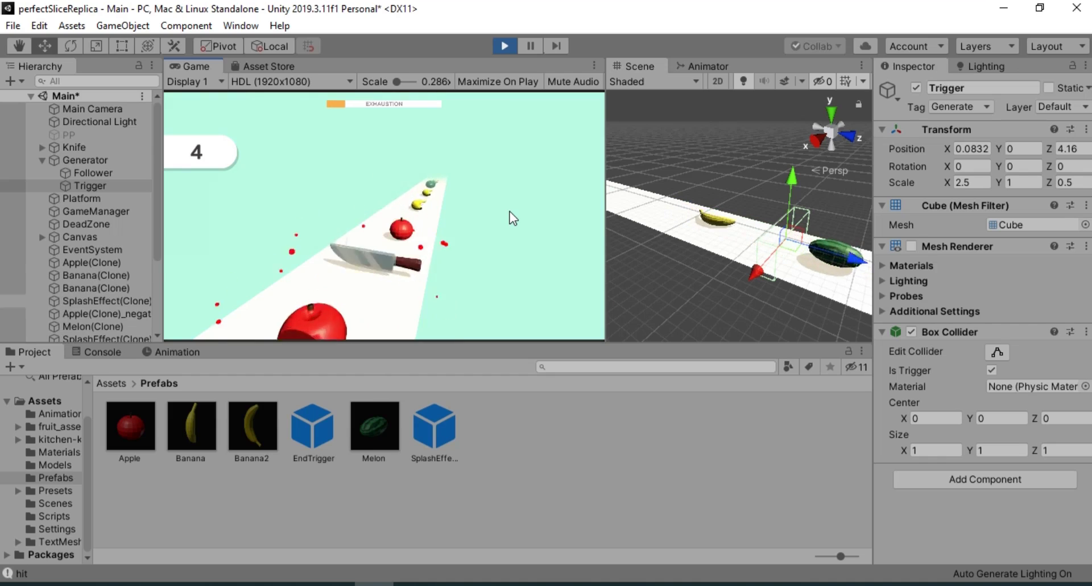
click(509, 211)
click(510, 211)
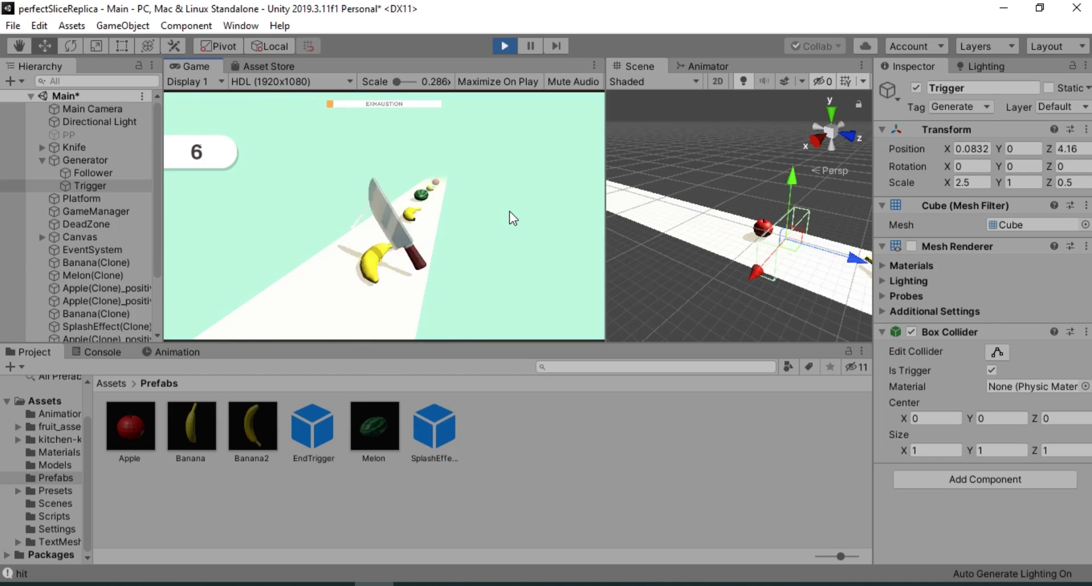
click(510, 211)
click(510, 211)
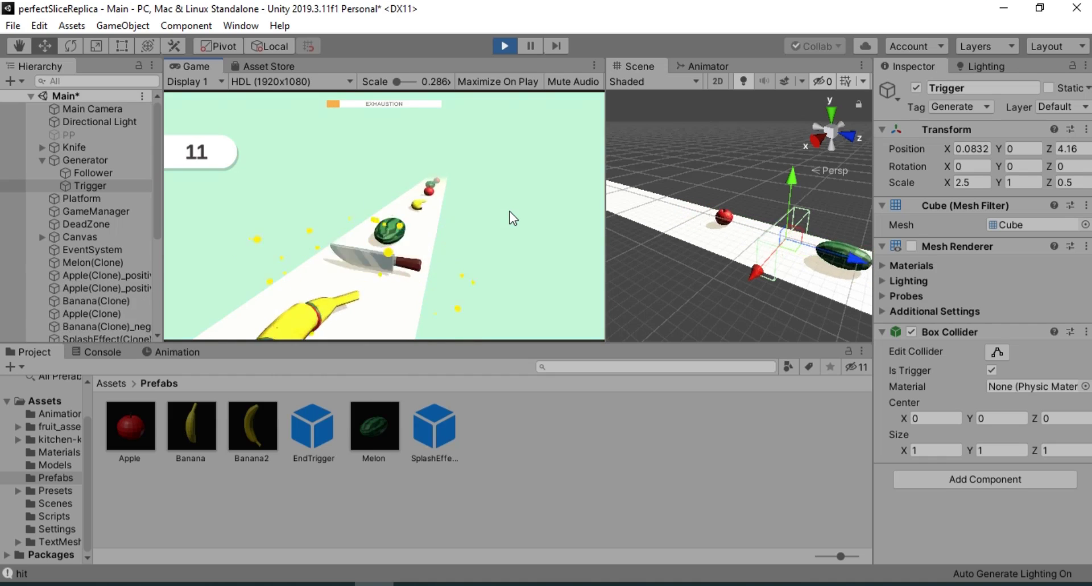
click(509, 210)
click(509, 212)
click(509, 212)
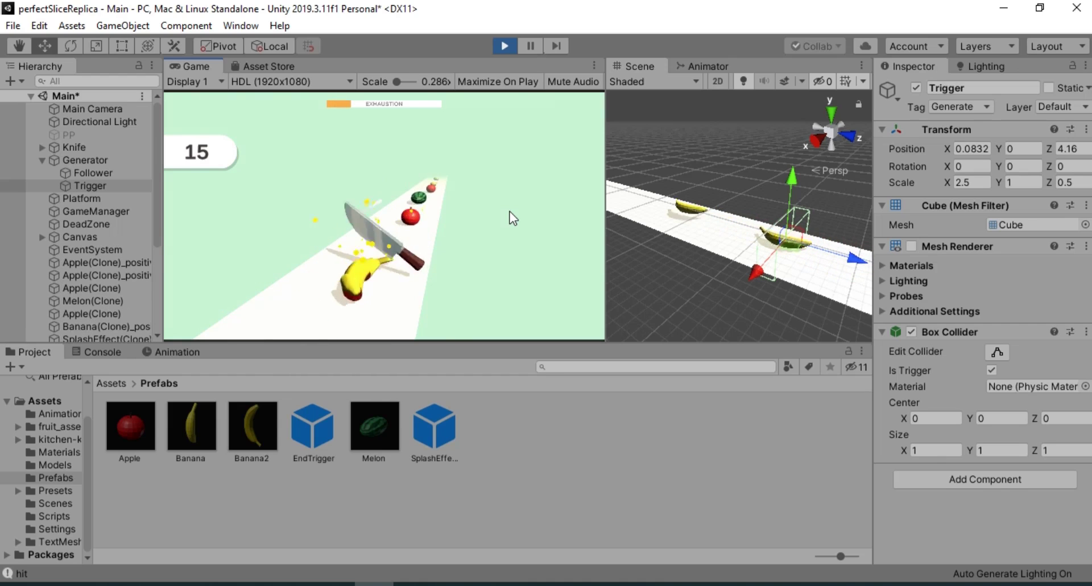
click(509, 212)
click(510, 211)
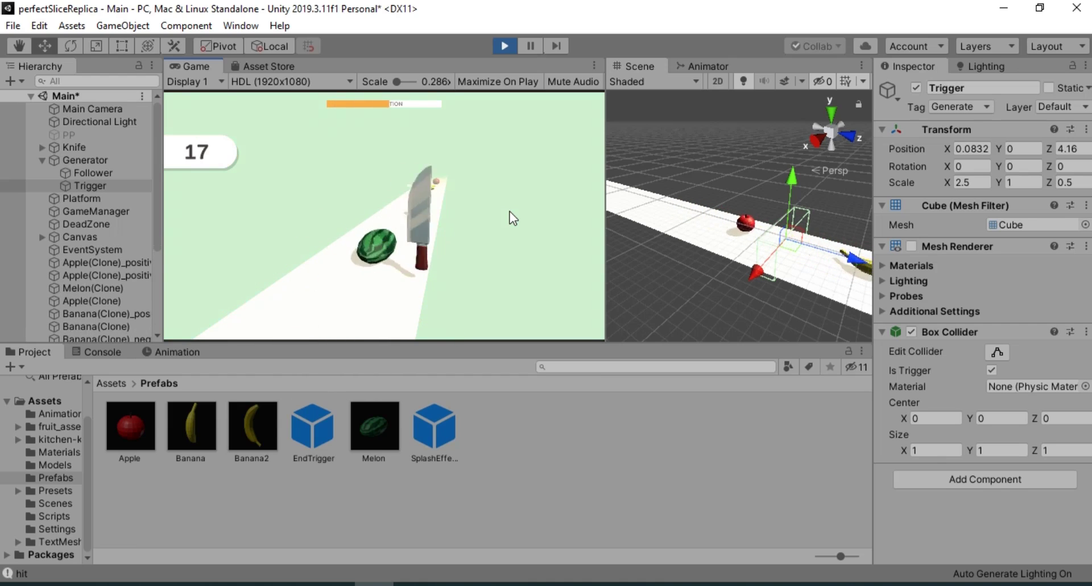
click(509, 212)
click(510, 211)
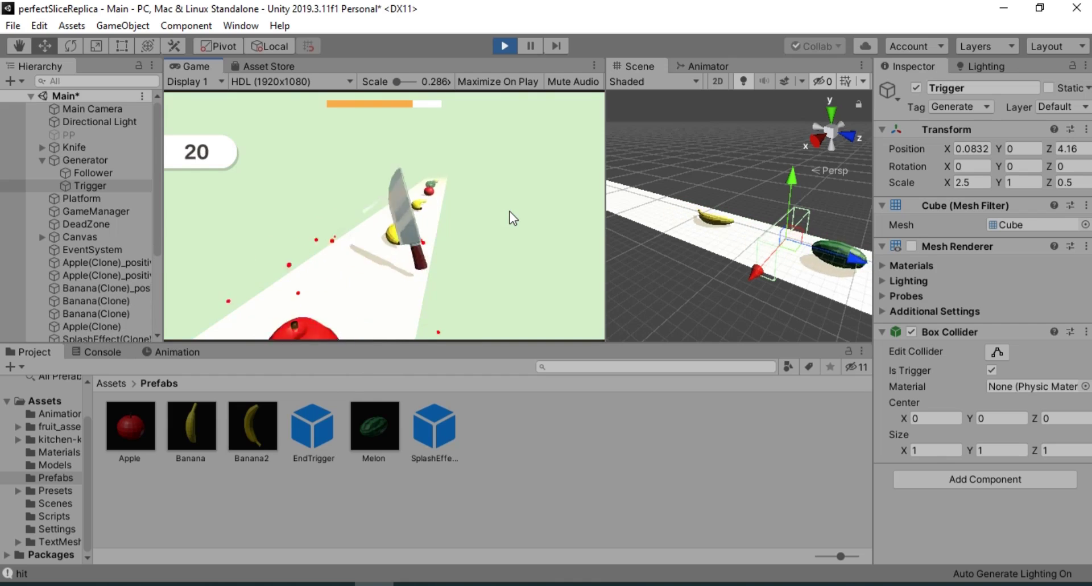
click(509, 210)
click(509, 210)
click(509, 210)
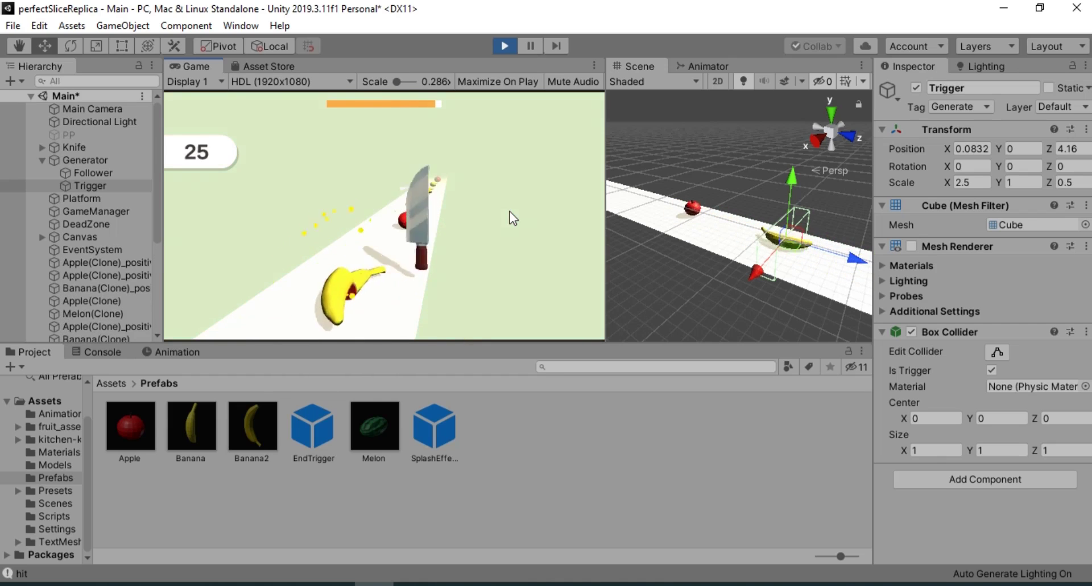
click(509, 210)
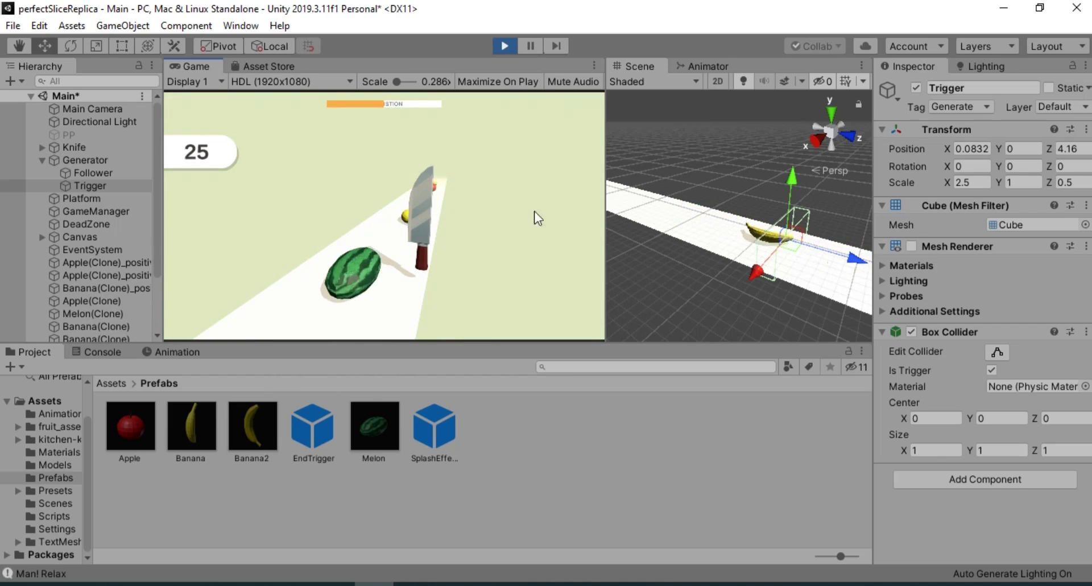
click(506, 214)
click(507, 214)
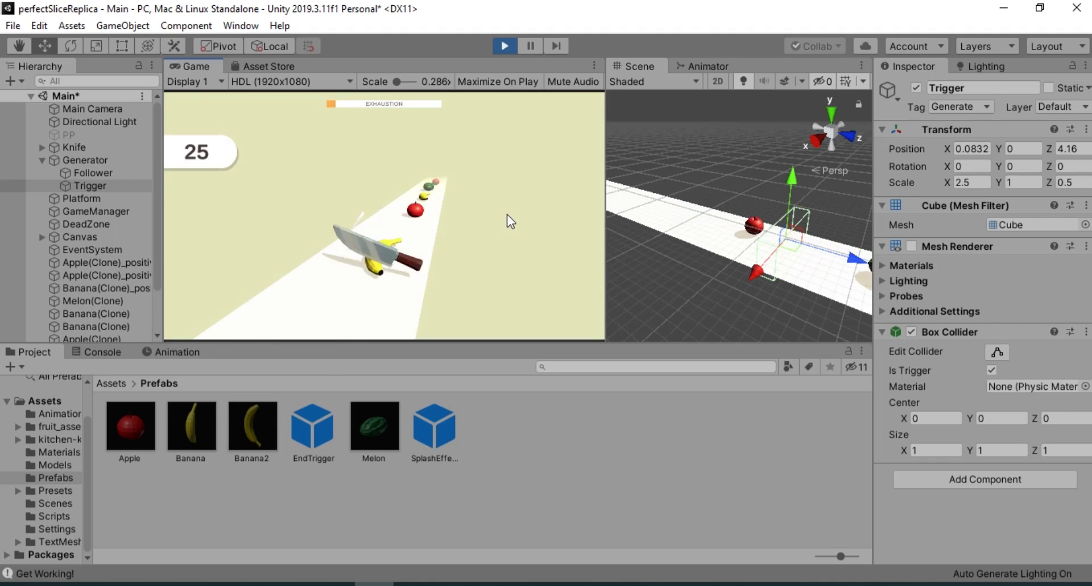
click(507, 214)
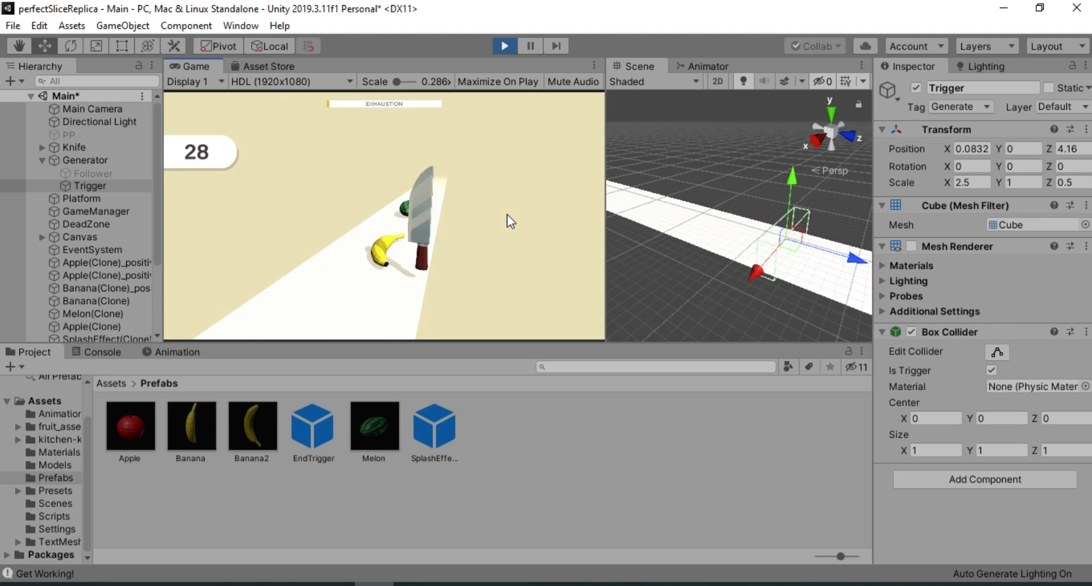
click(506, 213)
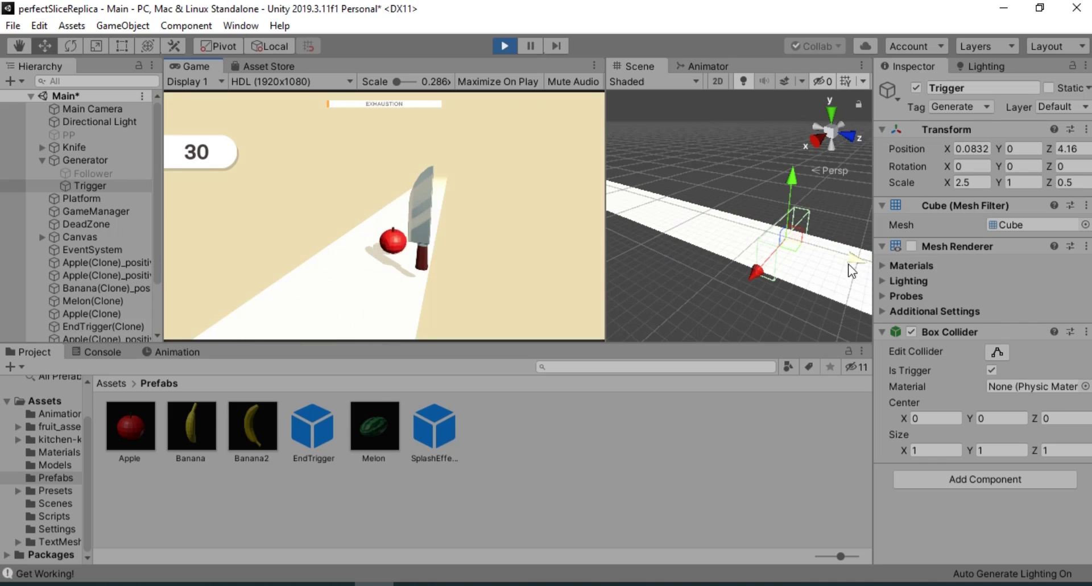
click(453, 201)
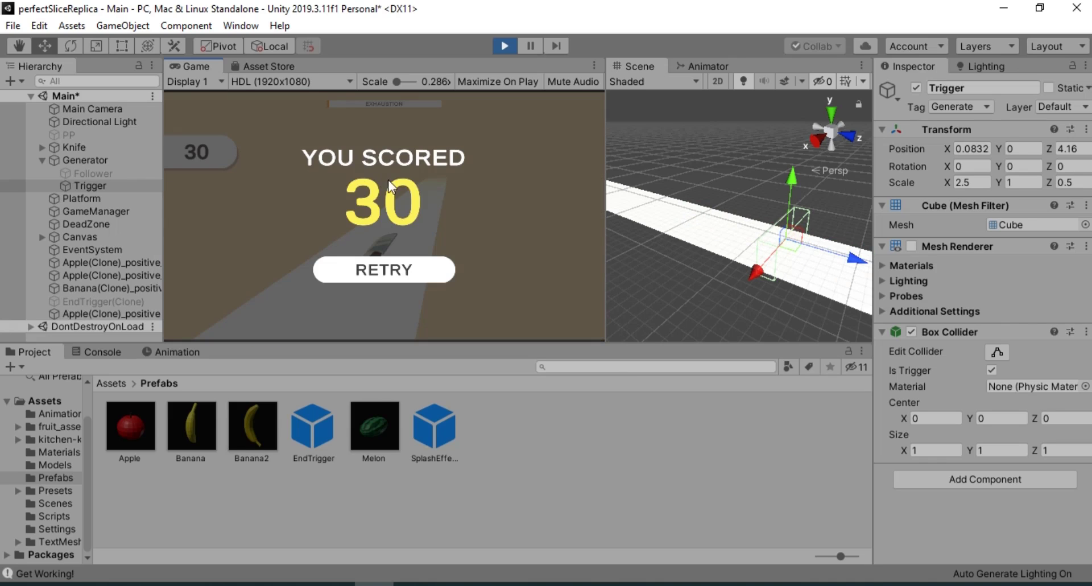
click(510, 48)
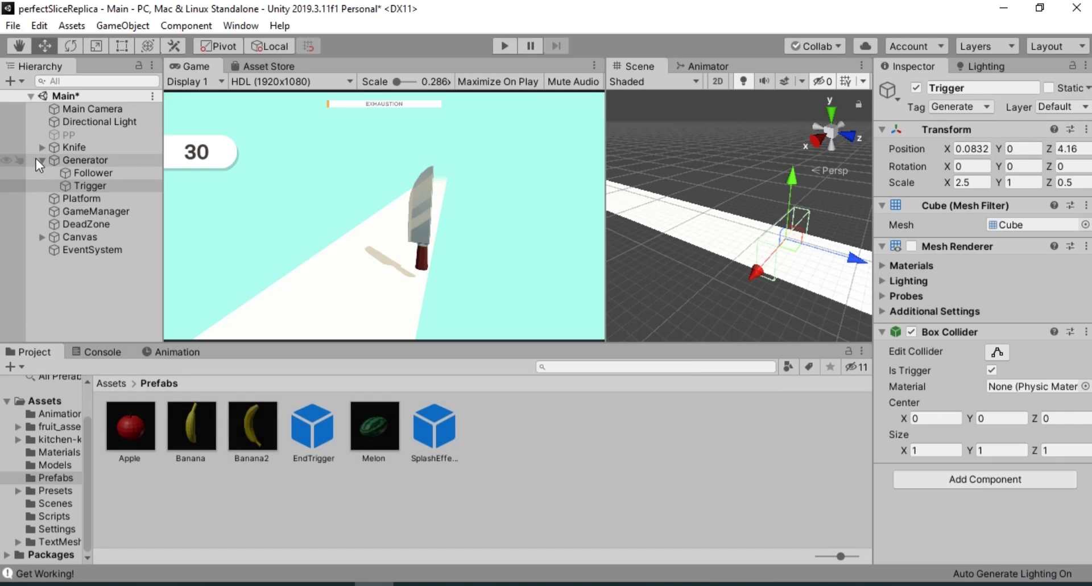
Collapse the Generator and examine the Knife object's Knife script, Rigidbody and Knife Control settings.
click(42, 160)
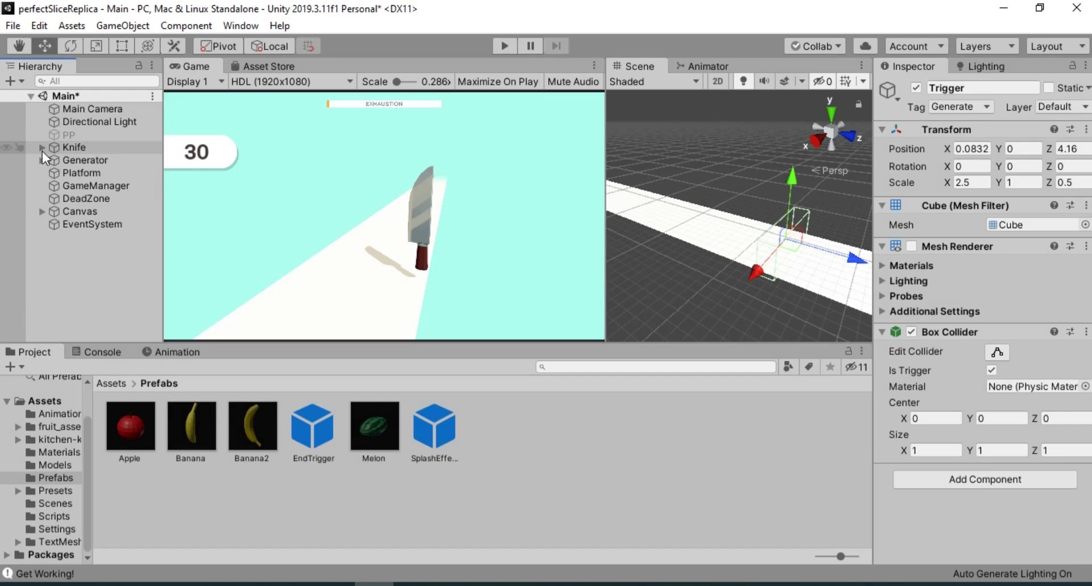
click(42, 148)
click(84, 148)
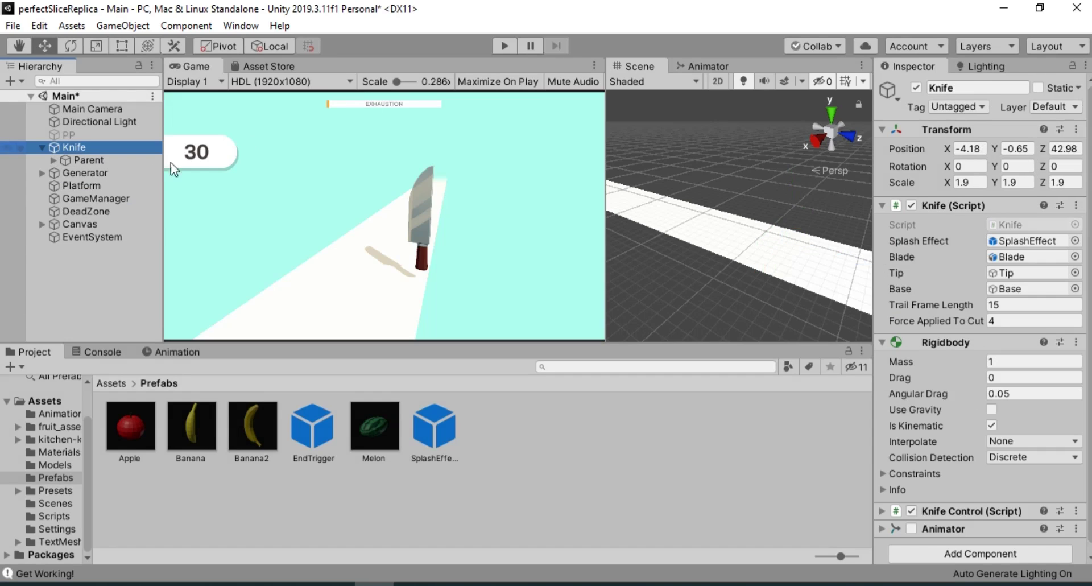
scroll(989, 245, down, 1)
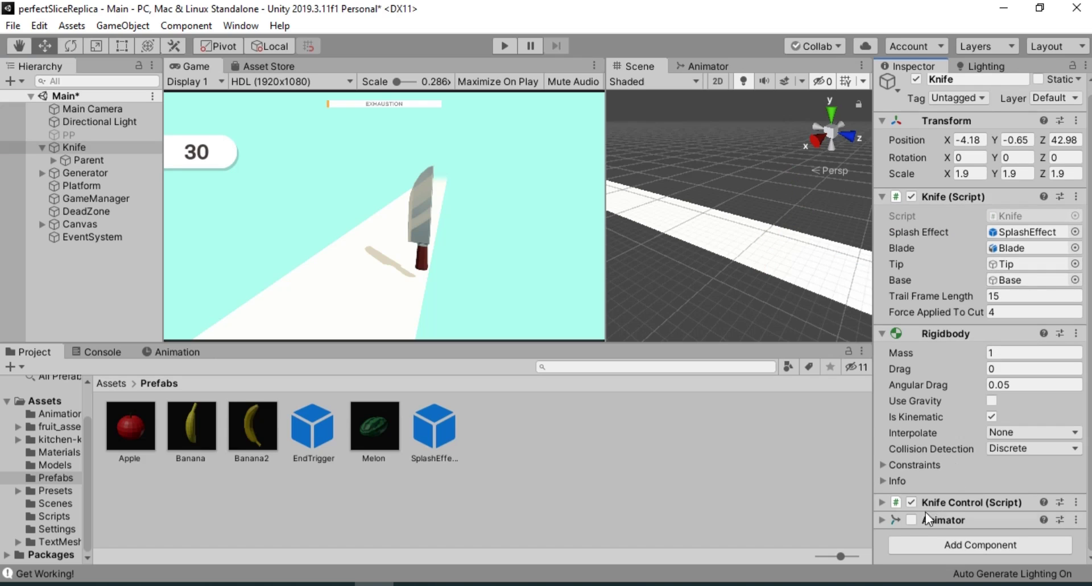
click(881, 503)
key(Right)
scroll(982, 316, down, 5)
scroll(983, 315, down, 4)
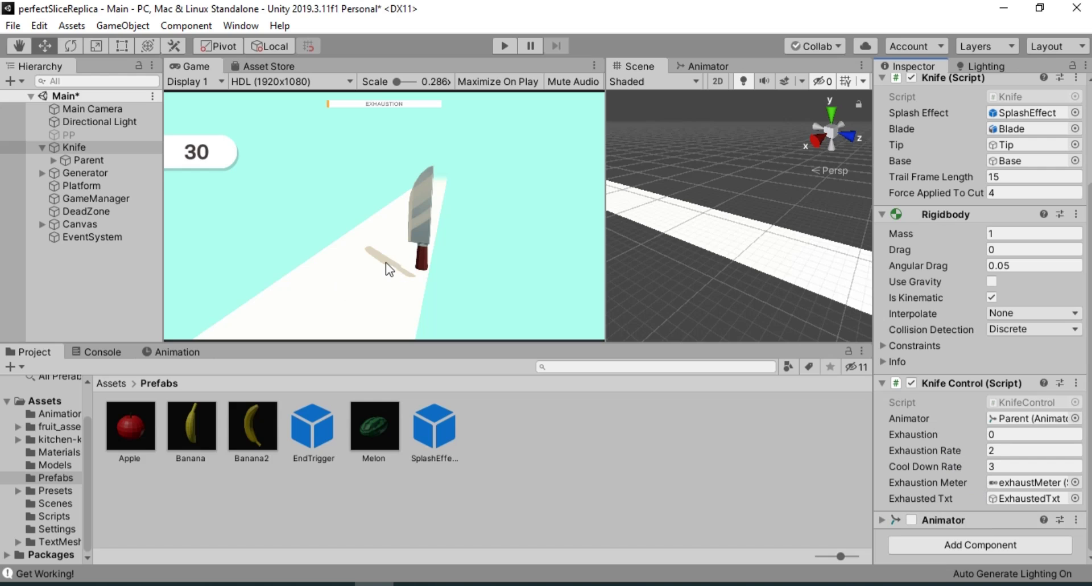
Examine the Knife's Parent object and its Blade child, framing the Blade in the Scene view.
click(81, 160)
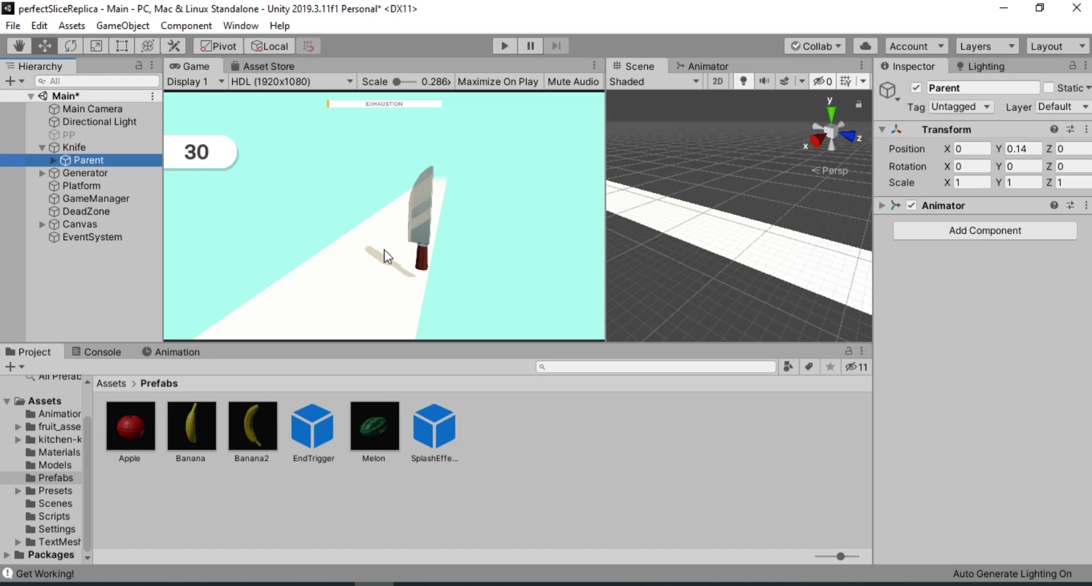
click(54, 161)
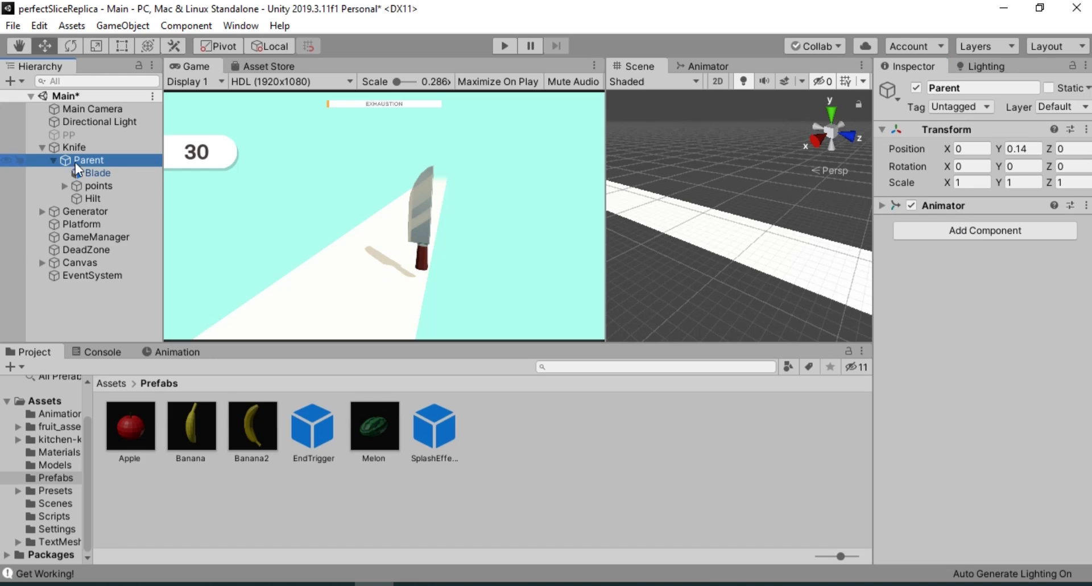
click(120, 173)
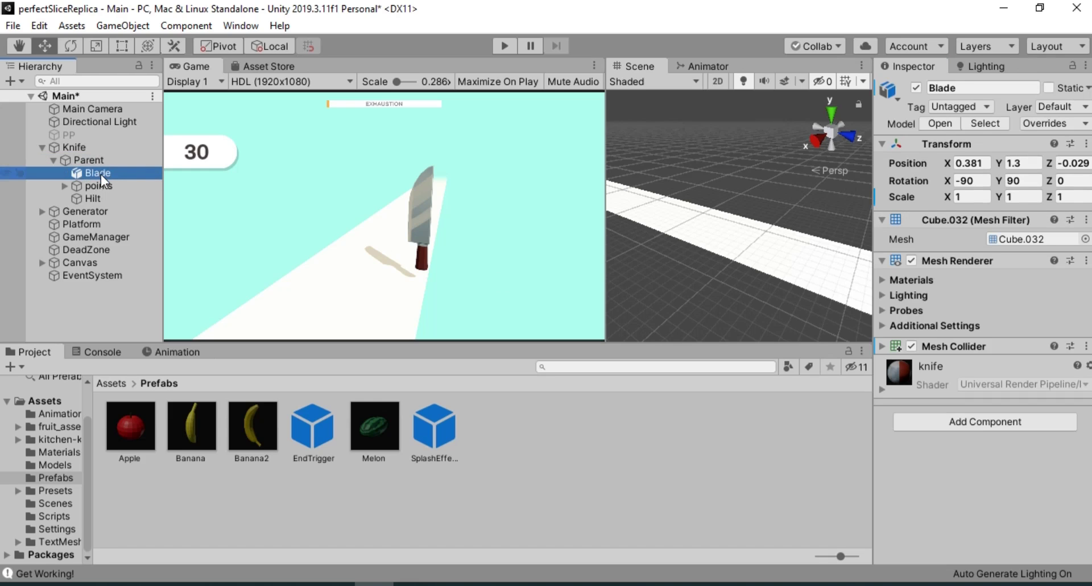
double_click(100, 174)
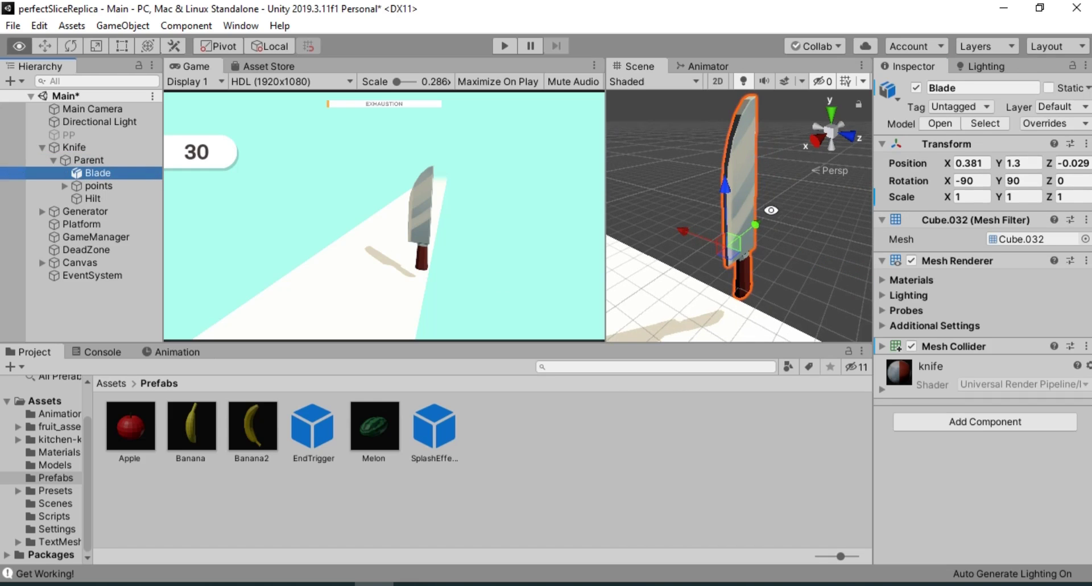
alt+drag(768, 202, 737, 178)
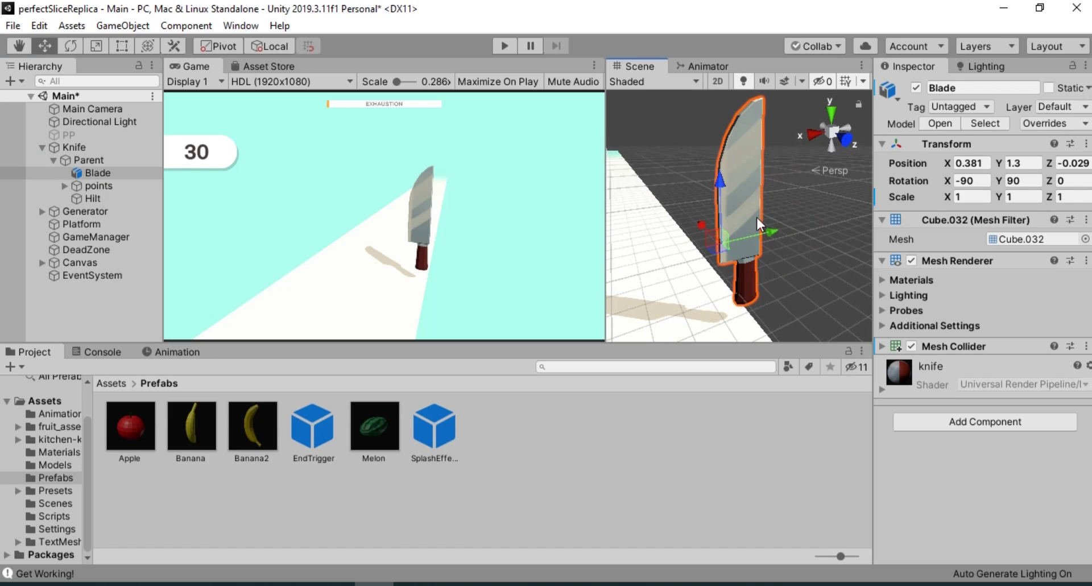
Examine the Tip and Base objects under the knife's points group and where they sit on the blade.
click(64, 185)
click(112, 197)
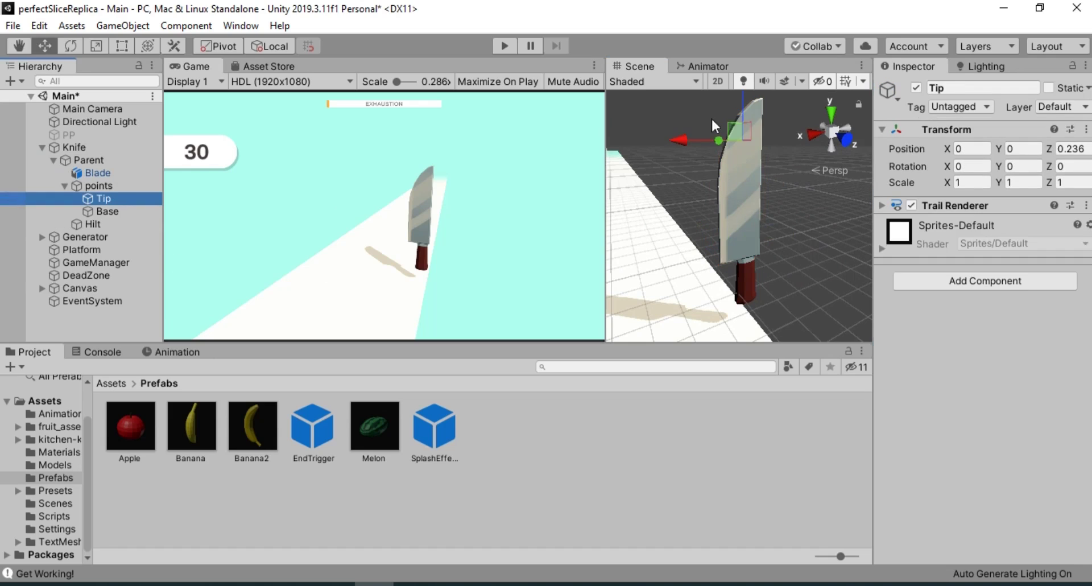
key(Down)
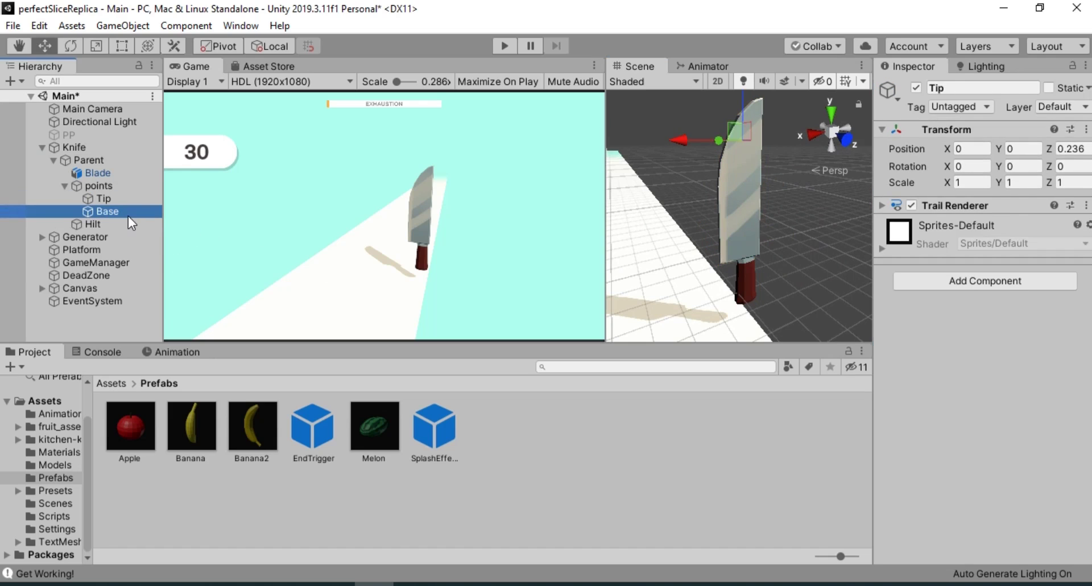
alt+drag(744, 226, 964, 235)
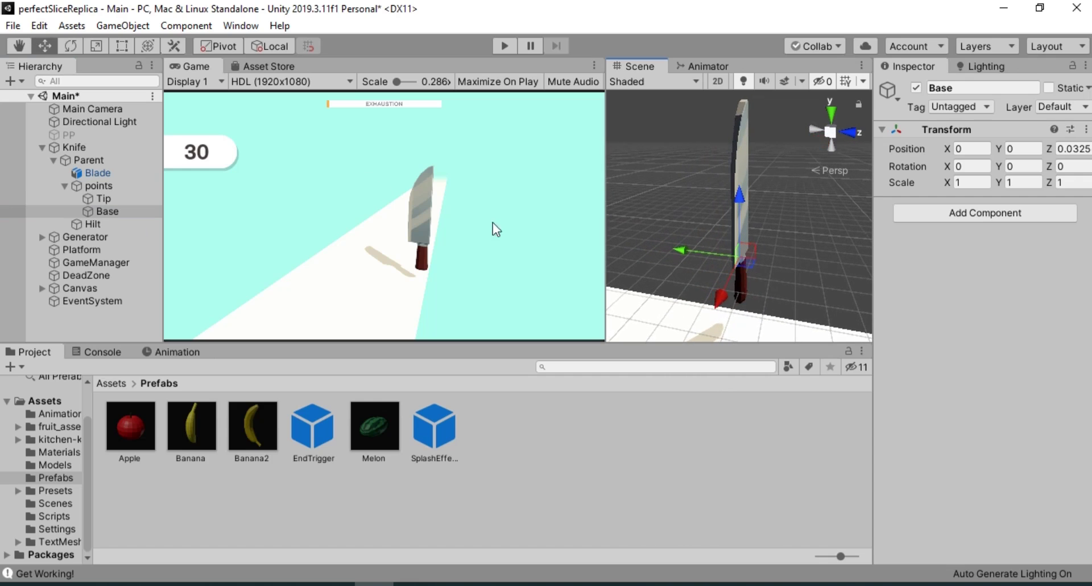
Examine the knife's points object, collapse the points and Parent groups, and return to the Knife object's settings.
click(122, 188)
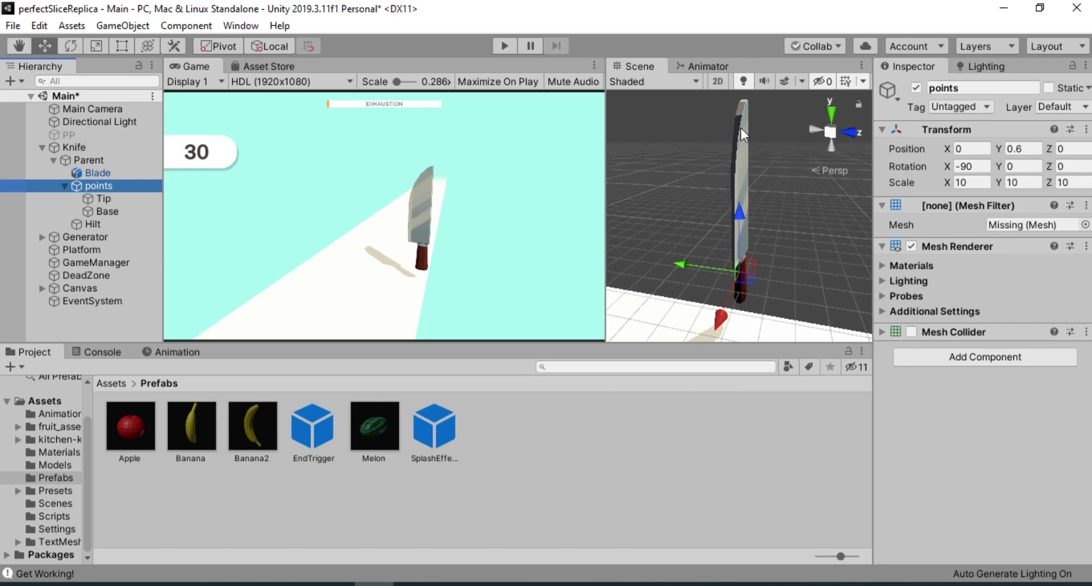
click(64, 186)
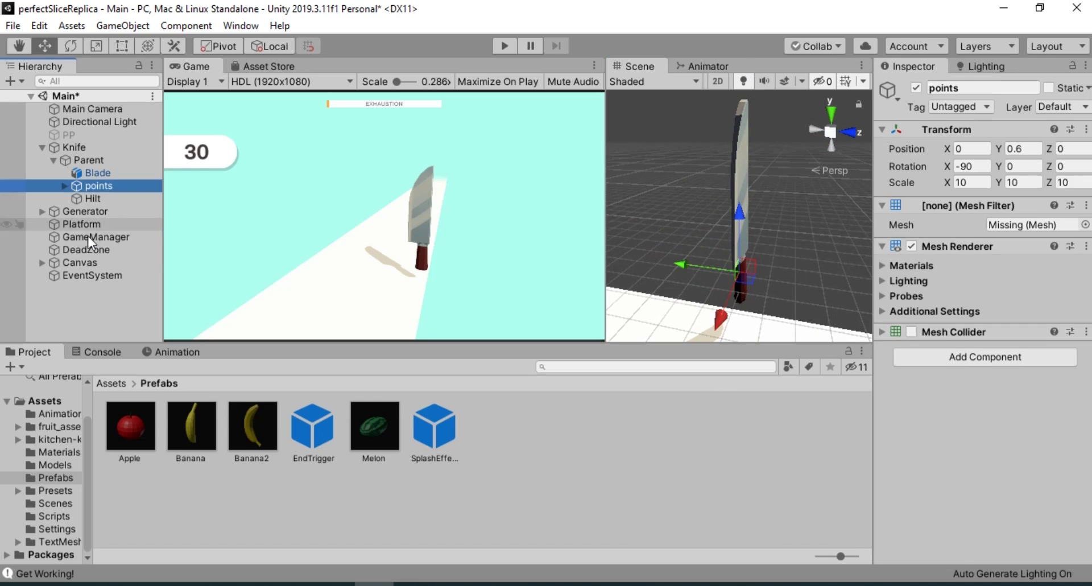
click(95, 160)
click(86, 148)
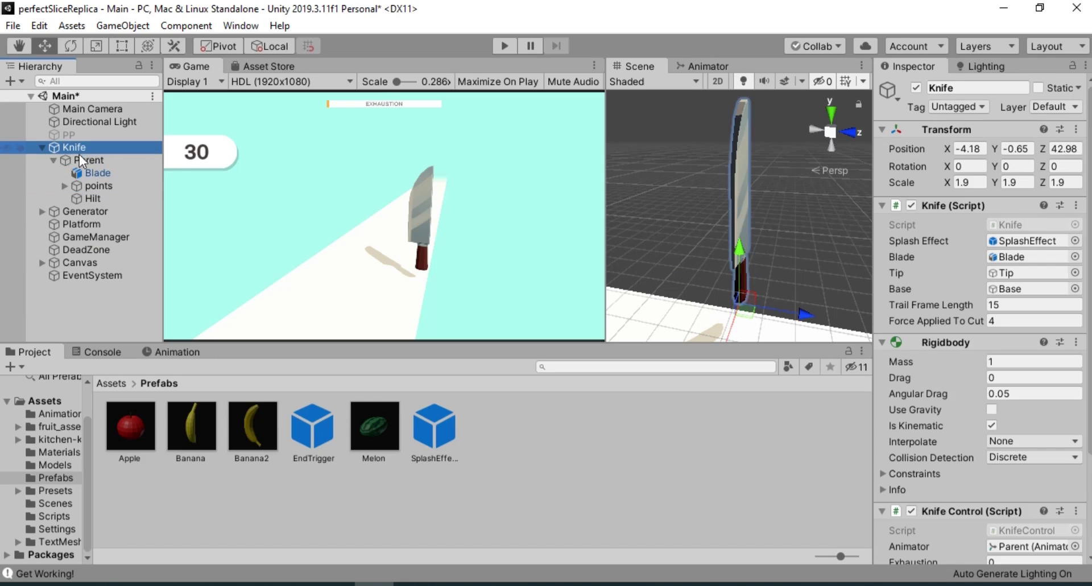
click(53, 161)
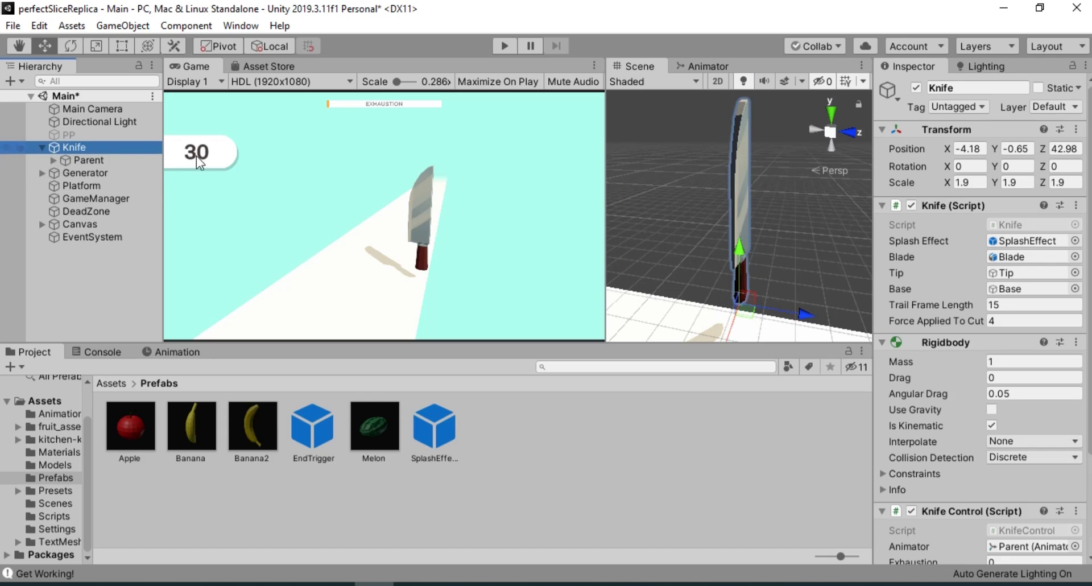
Review the Knife's cutting force and Knife Control exhaustion settings, collapse the Knife, and open the project's Scripts folder.
click(1050, 320)
scroll(1050, 317, down, 5)
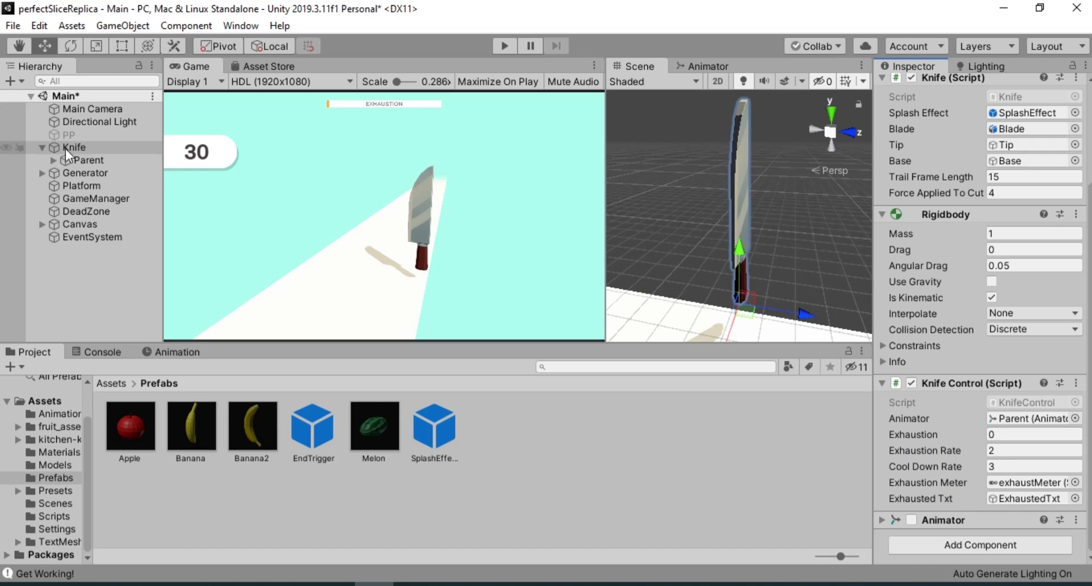
click(42, 148)
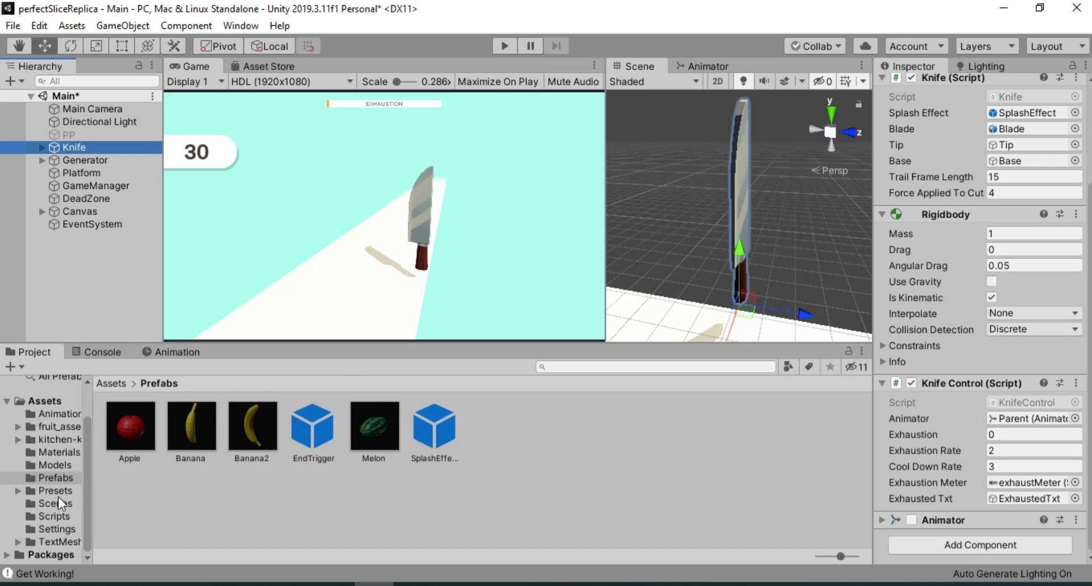
click(64, 517)
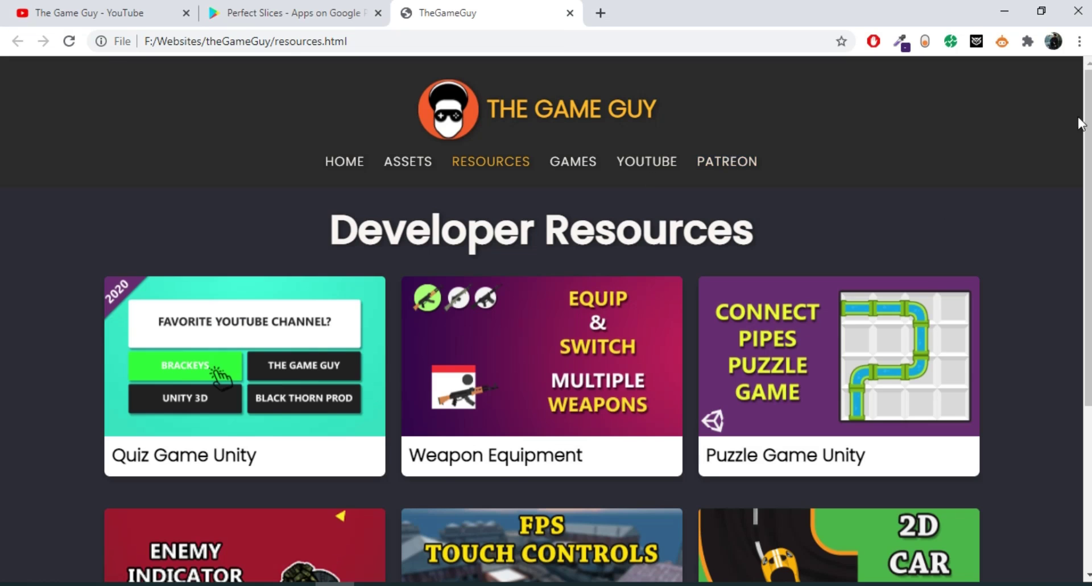
In Chrome, expand The Game Guy's Developer Resources list twice and look through the tutorial entries.
drag(1087, 239, 1087, 400)
click(566, 496)
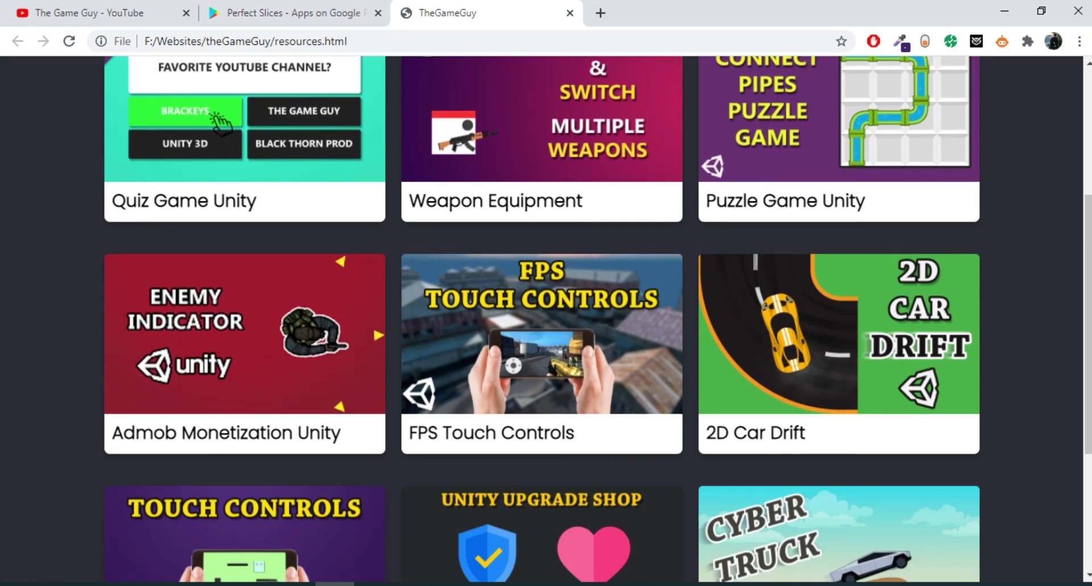
scroll(918, 452, down, 4)
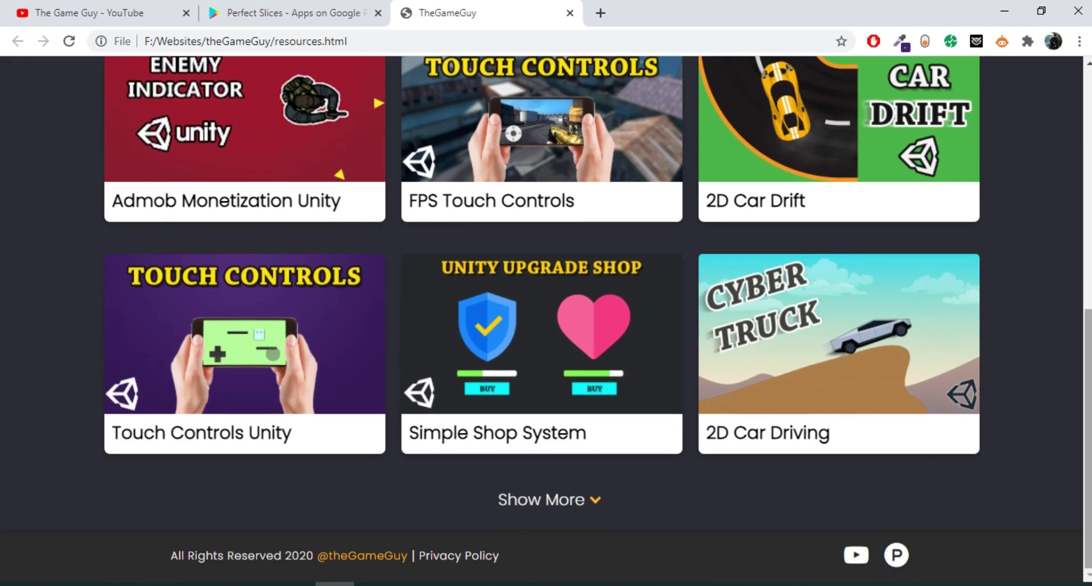
click(563, 513)
drag(1087, 369, 1087, 426)
scroll(533, 203, up, 10)
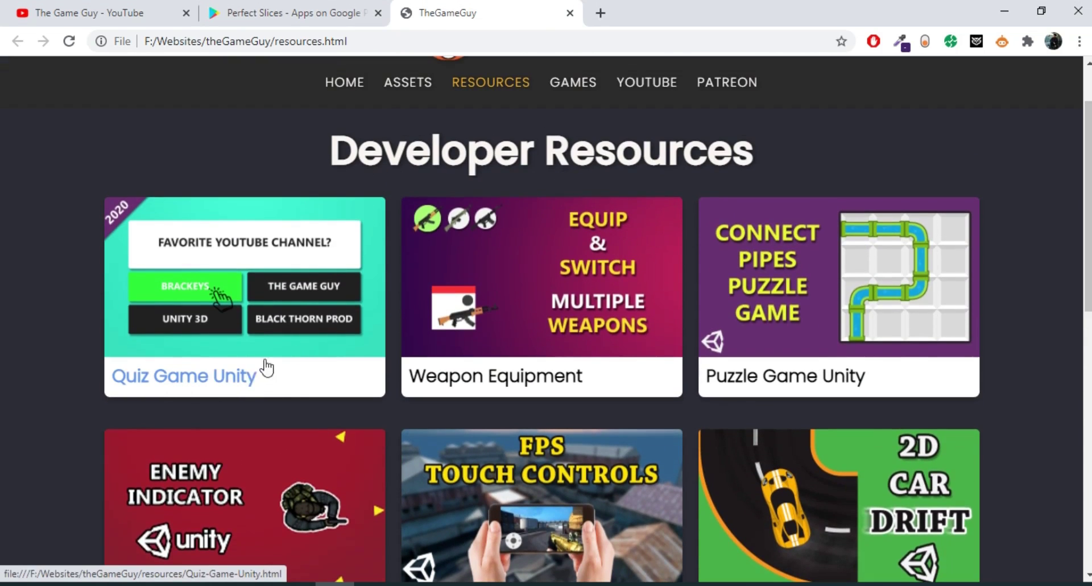
Open the Quiz Game Unity resource to view its script download page, and return to the Developer Resources list.
click(253, 374)
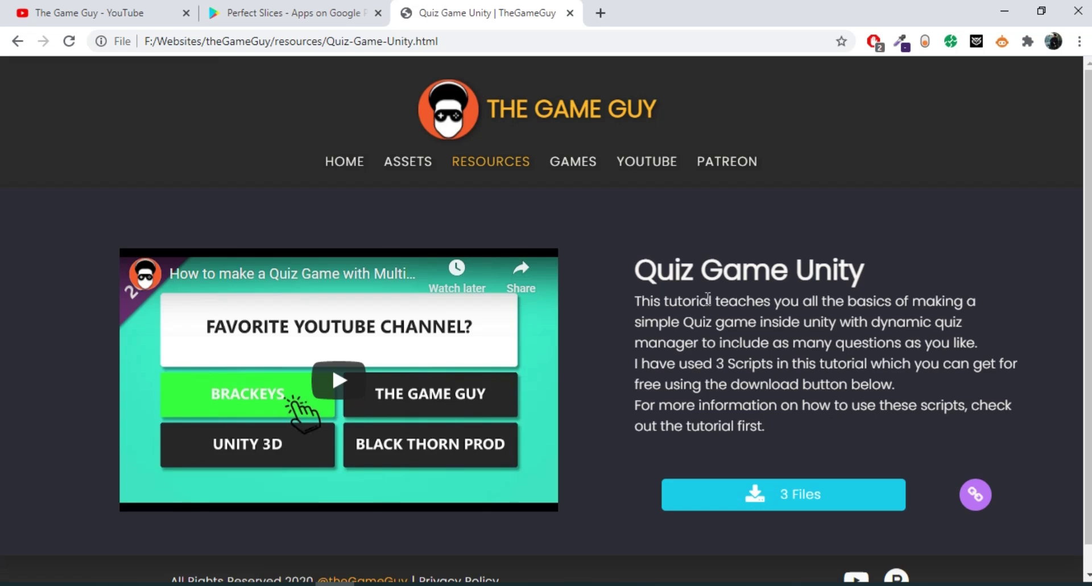
click(498, 165)
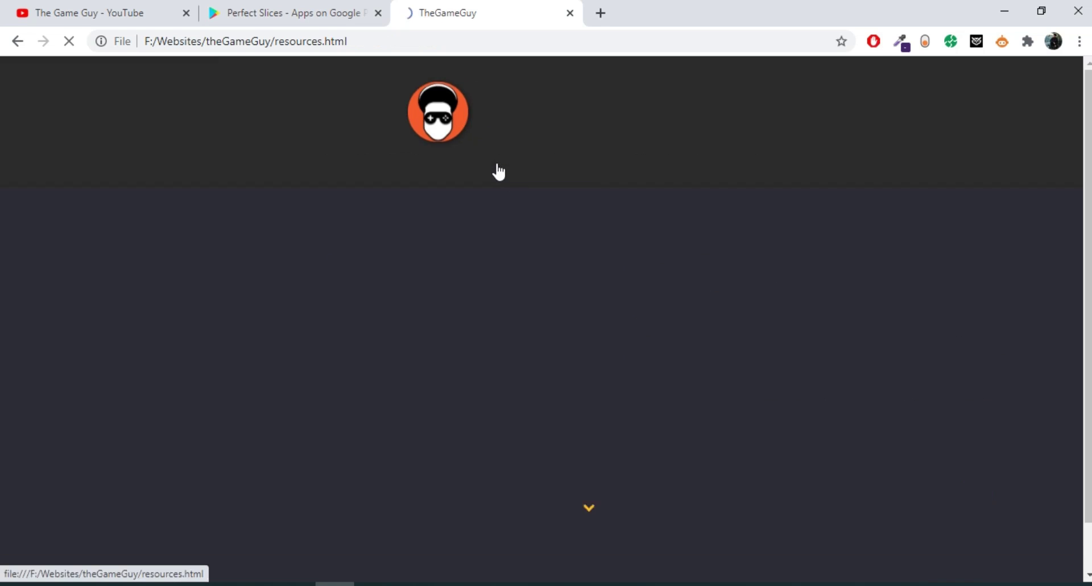
scroll(634, 177, down, 2)
scroll(913, 303, down, 1)
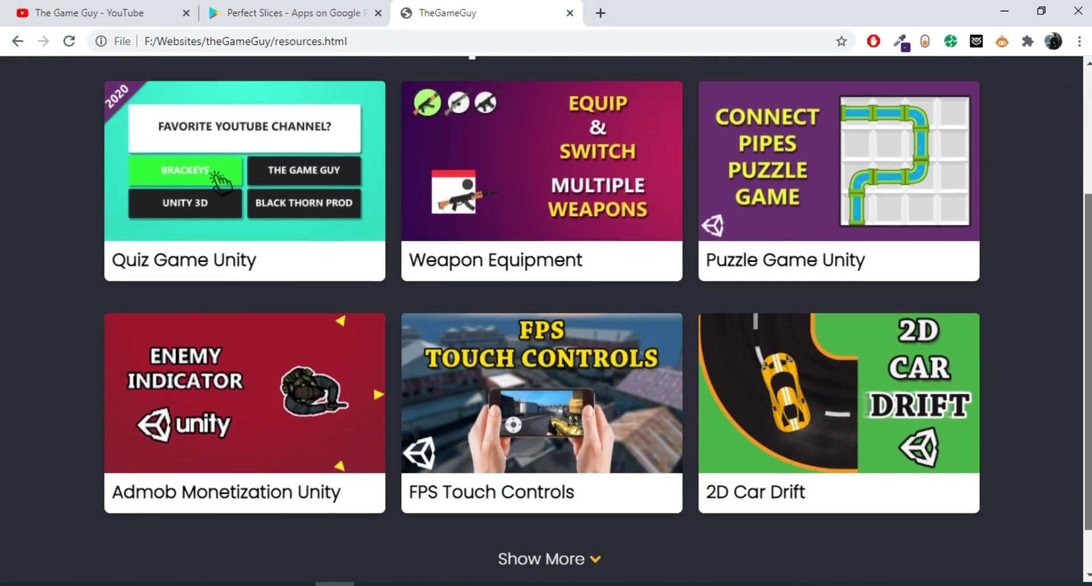